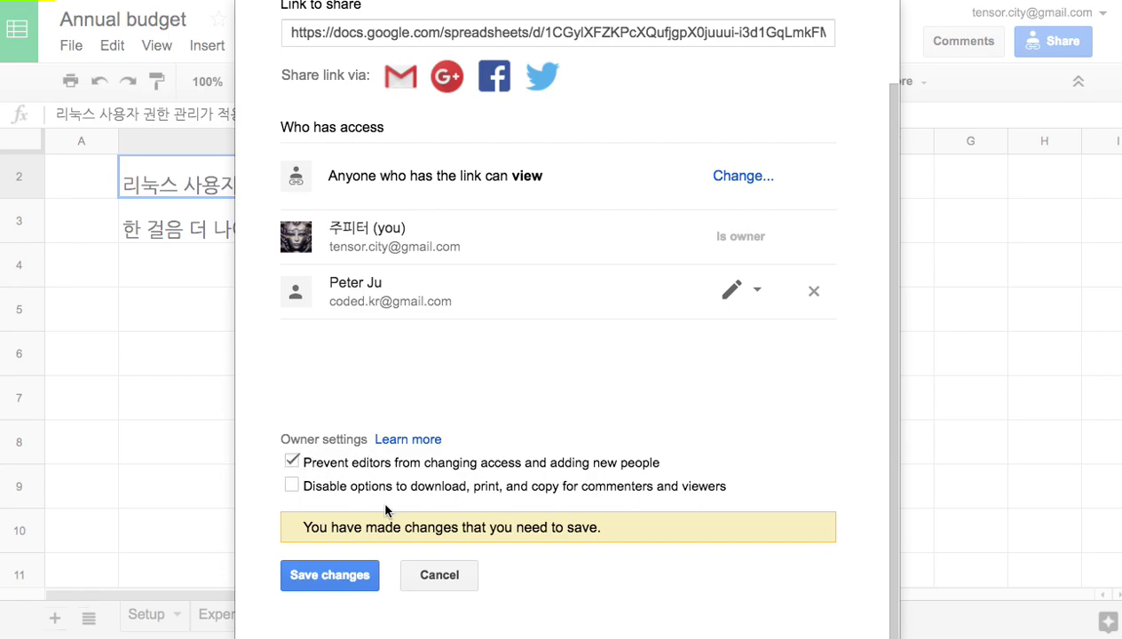
Turn on the owner setting that disables download, print and copy for commenters and viewers.
{"action": "left_click", "coordinate": [293, 485]}
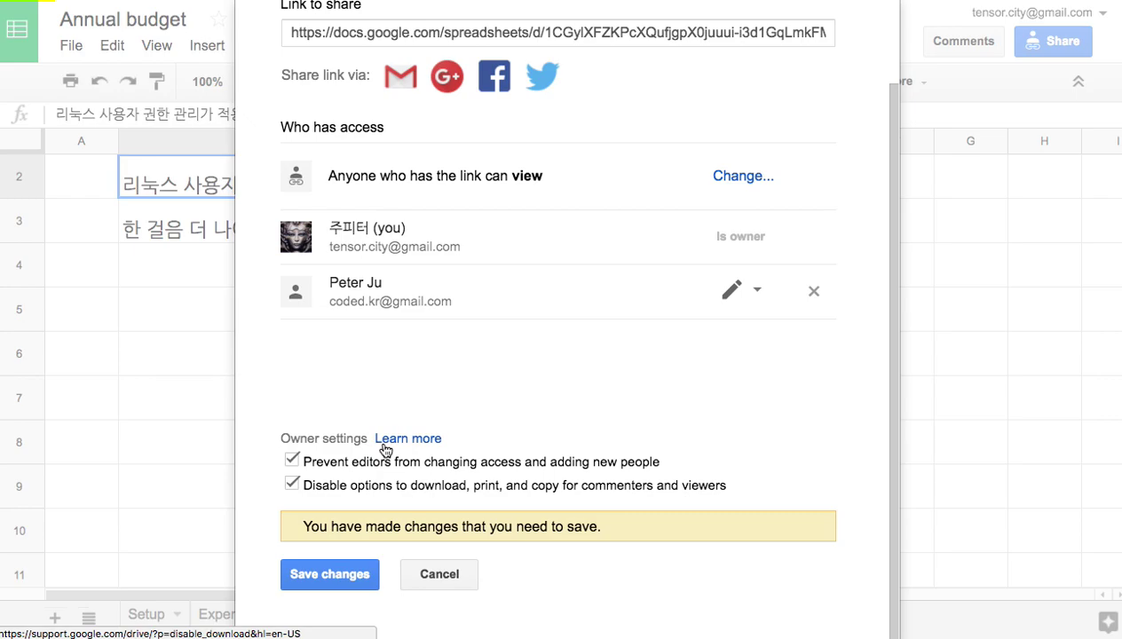
{"action": "left_click", "coordinate": [454, 490]}
{"action": "left_click", "coordinate": [480, 486]}
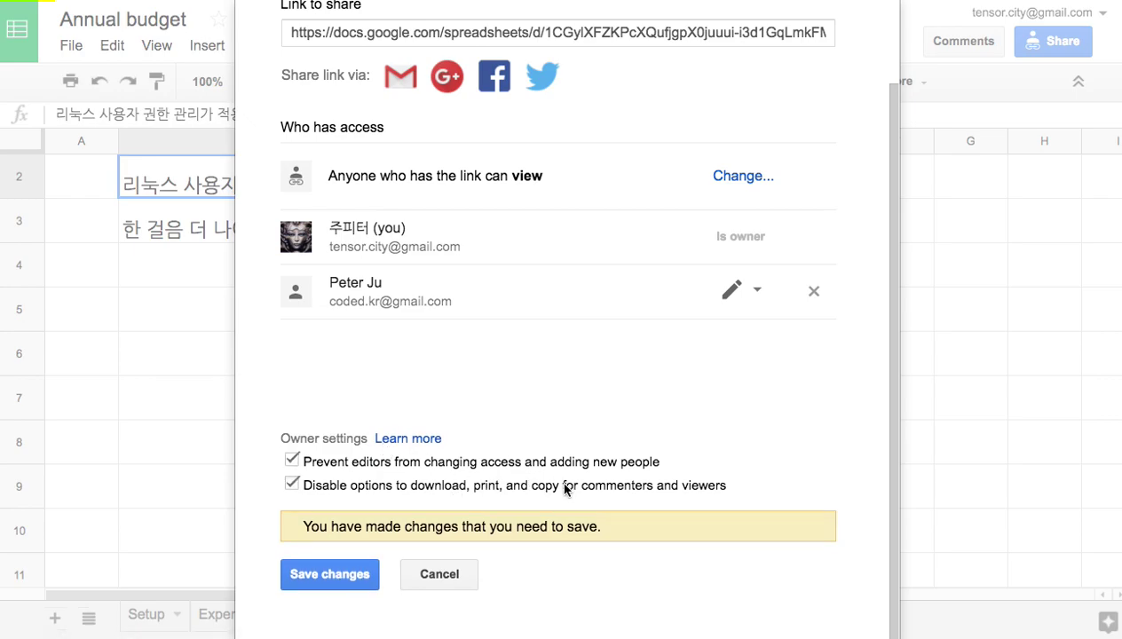
Turn off both owner settings, the download, print and copy restriction and the one preventing editors from changing access.
{"action": "left_click", "coordinate": [292, 485]}
{"action": "left_click", "coordinate": [291, 465]}
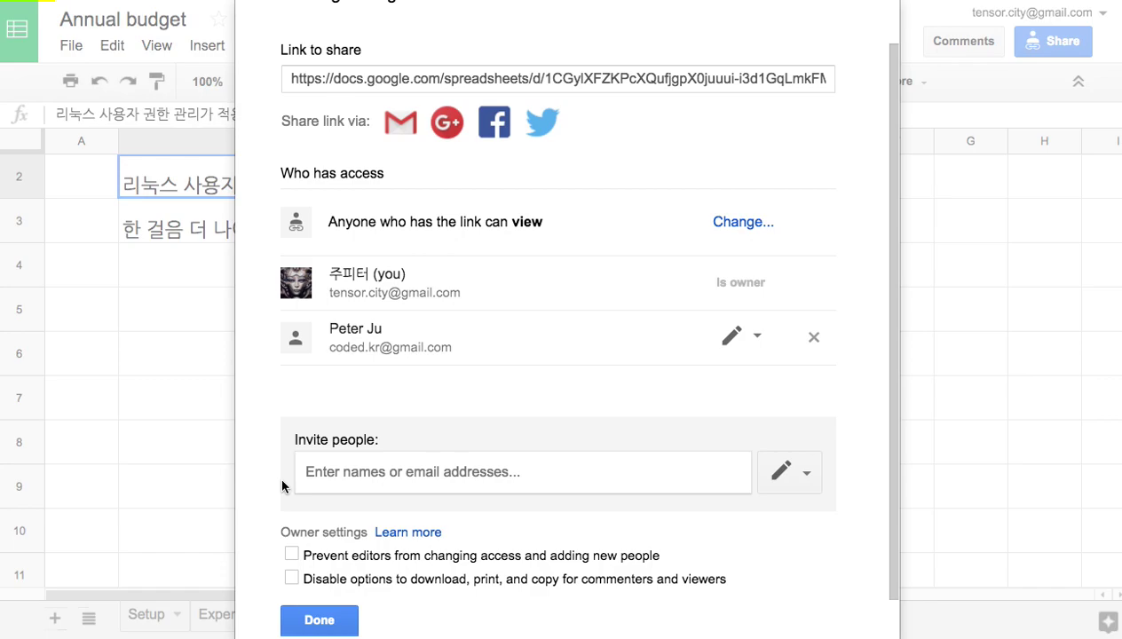
Make the invited collaborator the spreadsheet's owner, and set the original account back to owner.
{"action": "left_click", "coordinate": [810, 479]}
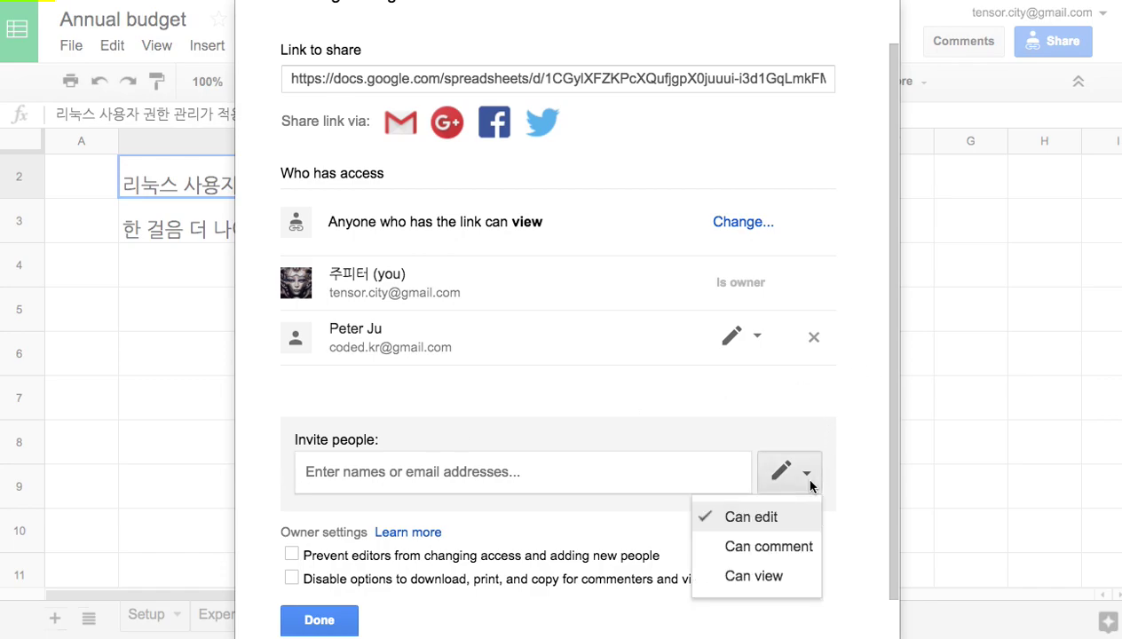
{"action": "left_click", "coordinate": [765, 341]}
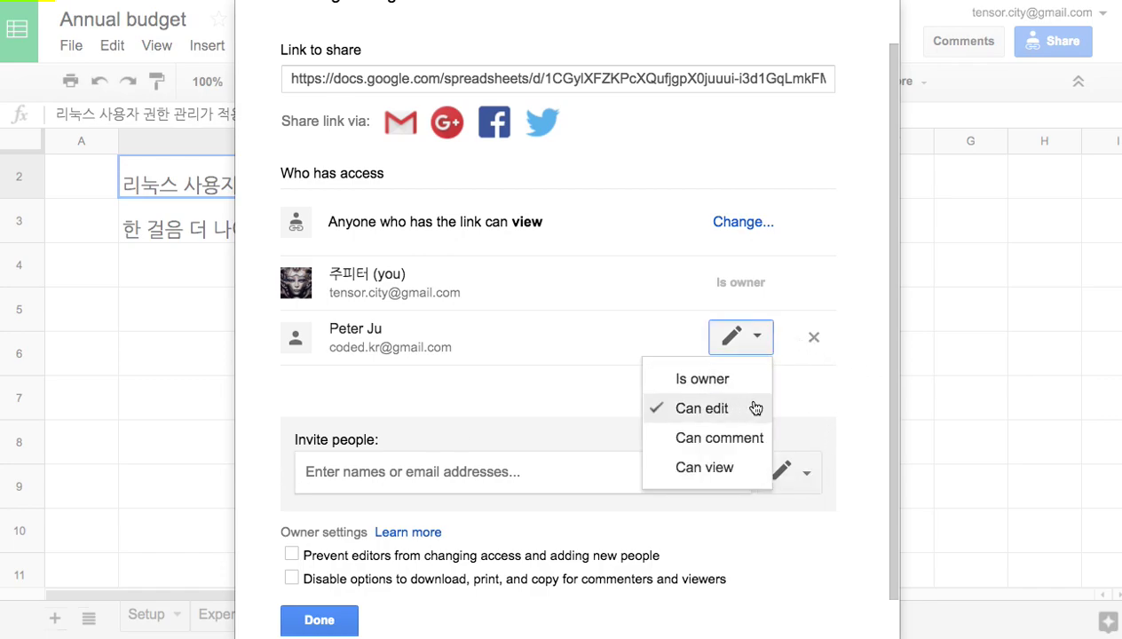
{"action": "left_click", "coordinate": [701, 382]}
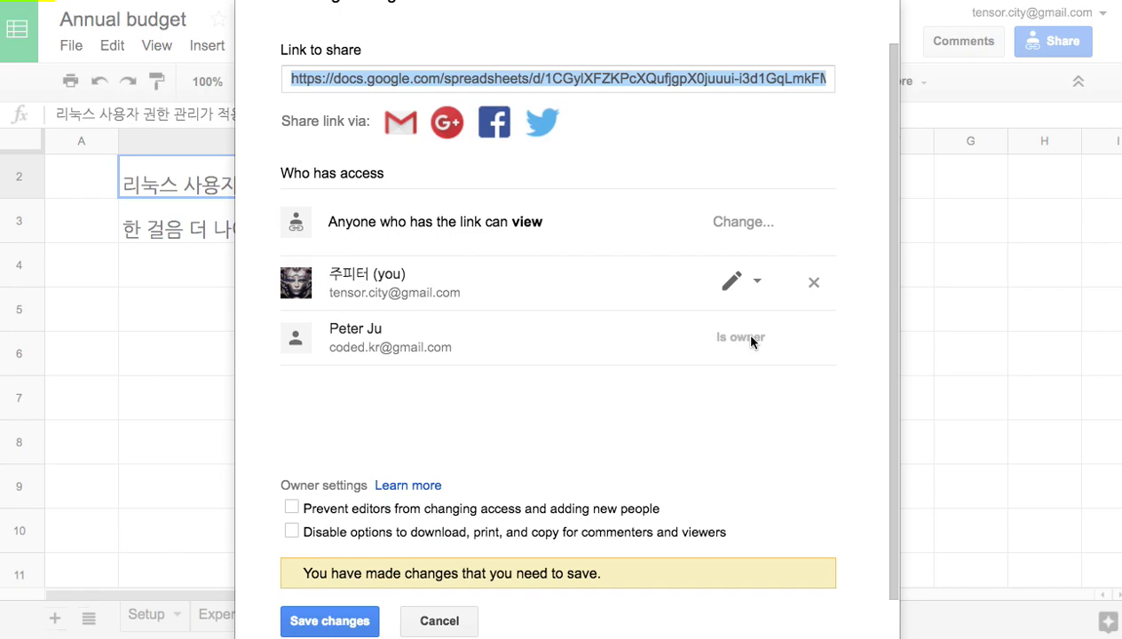
{"action": "left_click", "coordinate": [754, 282]}
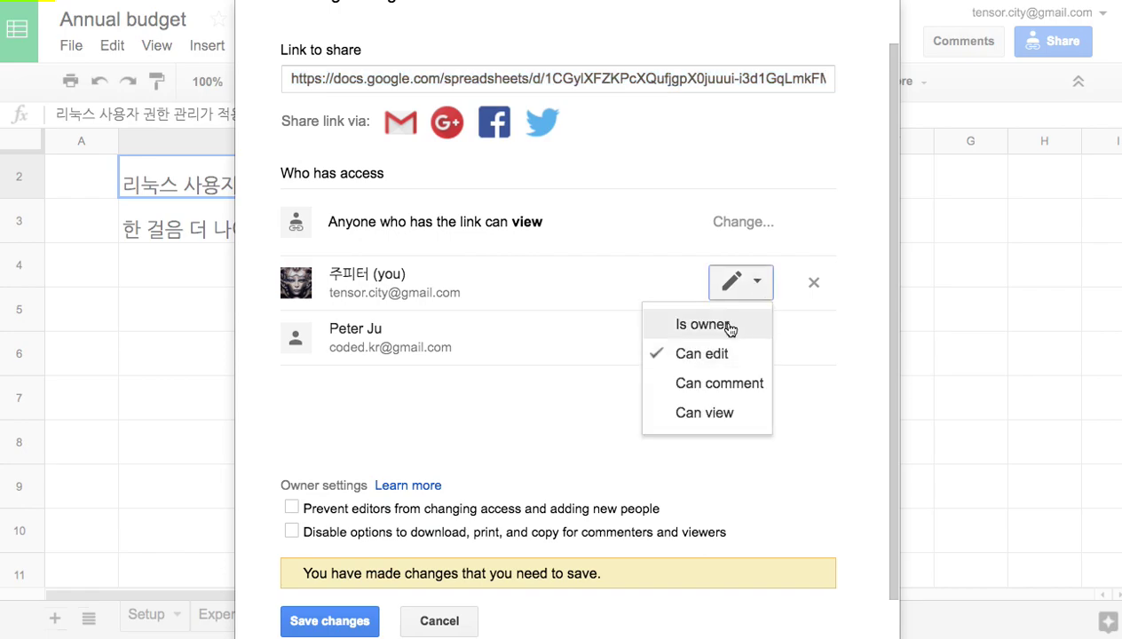
{"action": "left_click", "coordinate": [728, 328]}
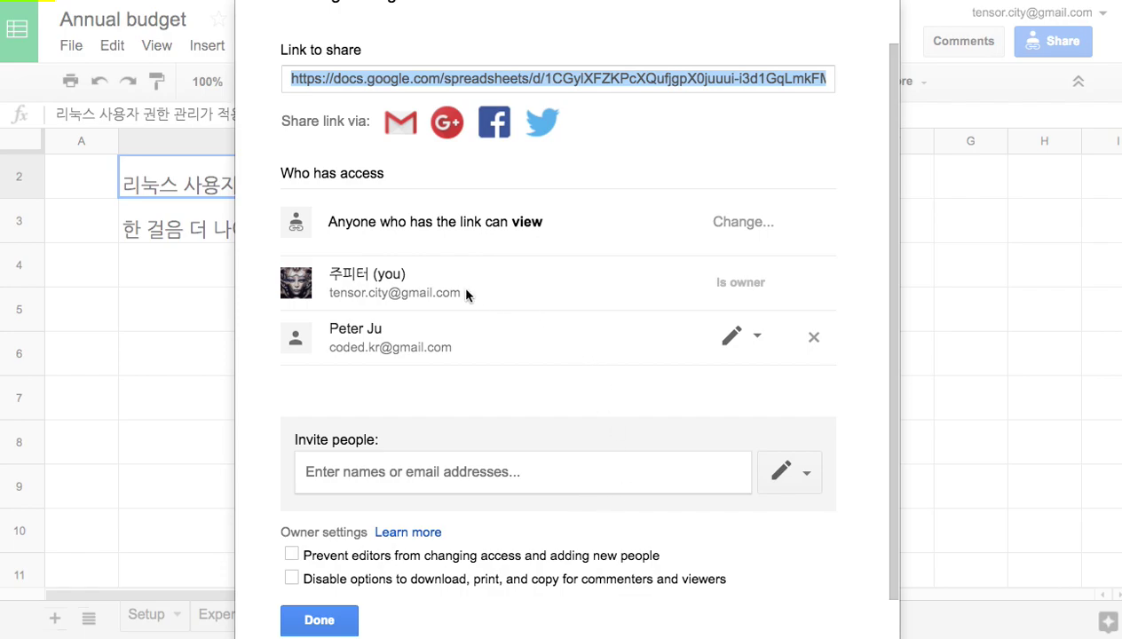
Transfer ownership to the collaborator once more and revert it to the original account.
{"action": "left_click", "coordinate": [370, 332]}
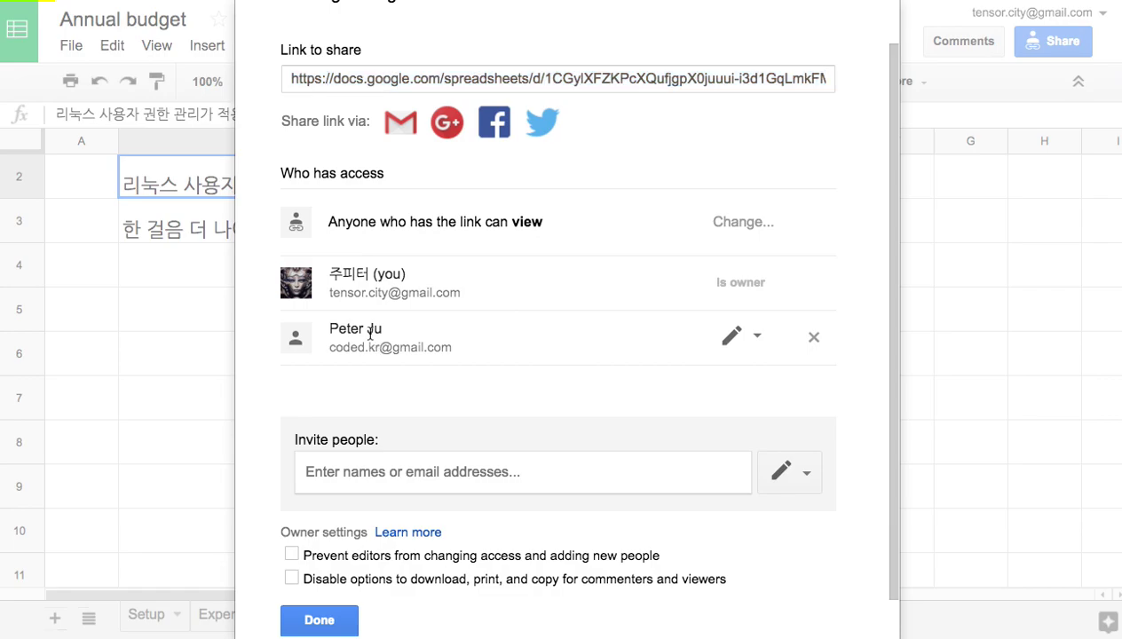
{"action": "left_click", "coordinate": [756, 335]}
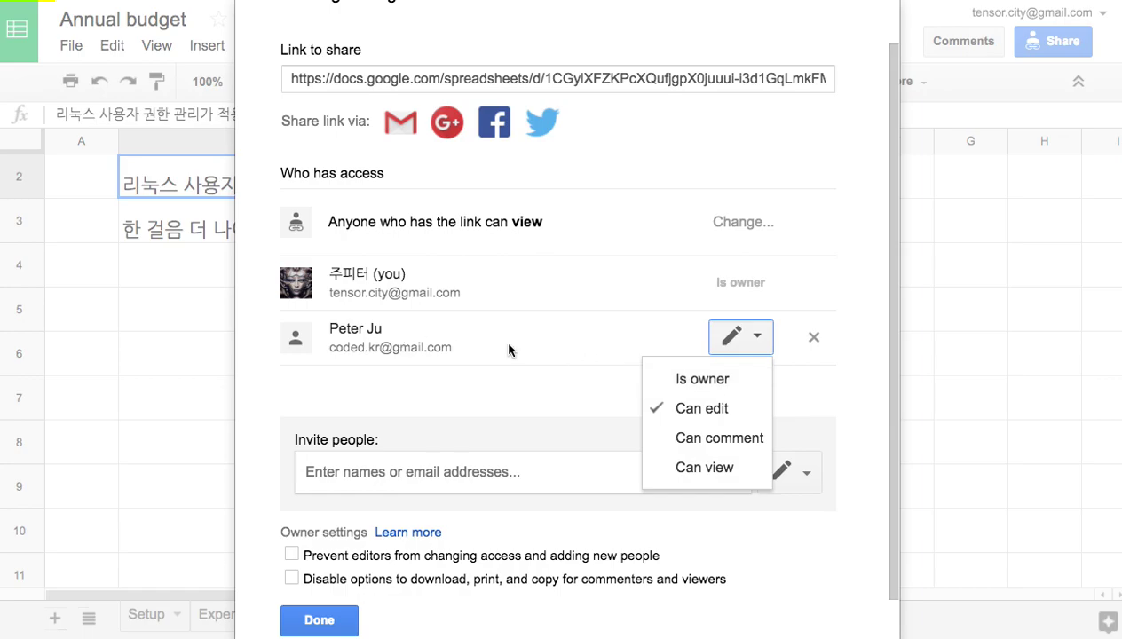
{"action": "left_click", "coordinate": [704, 379]}
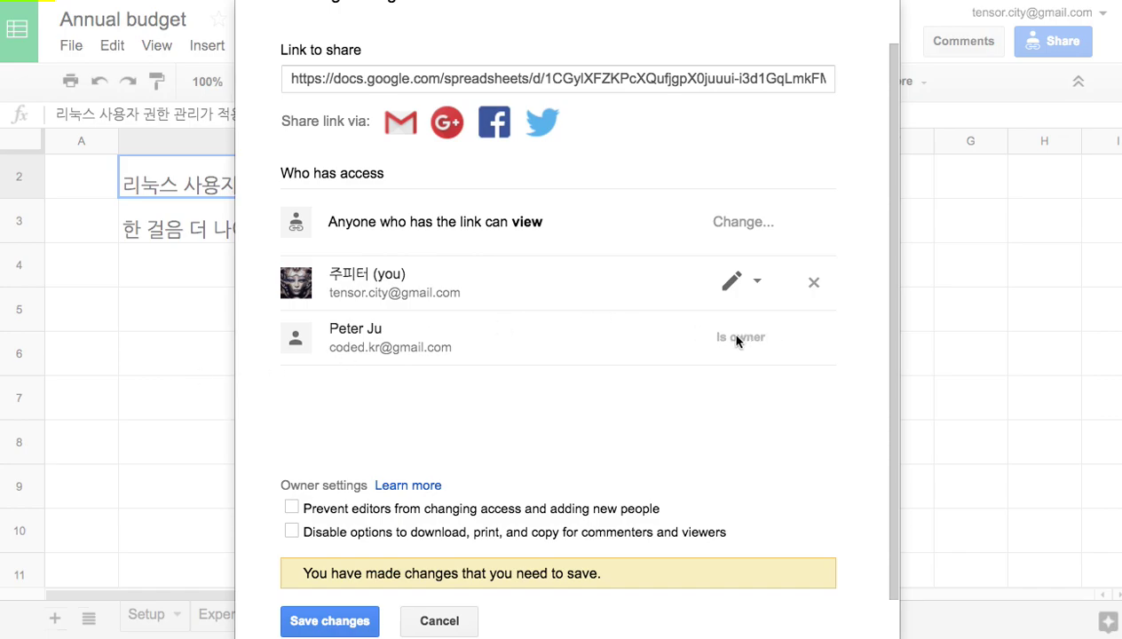
{"action": "left_click", "coordinate": [759, 282]}
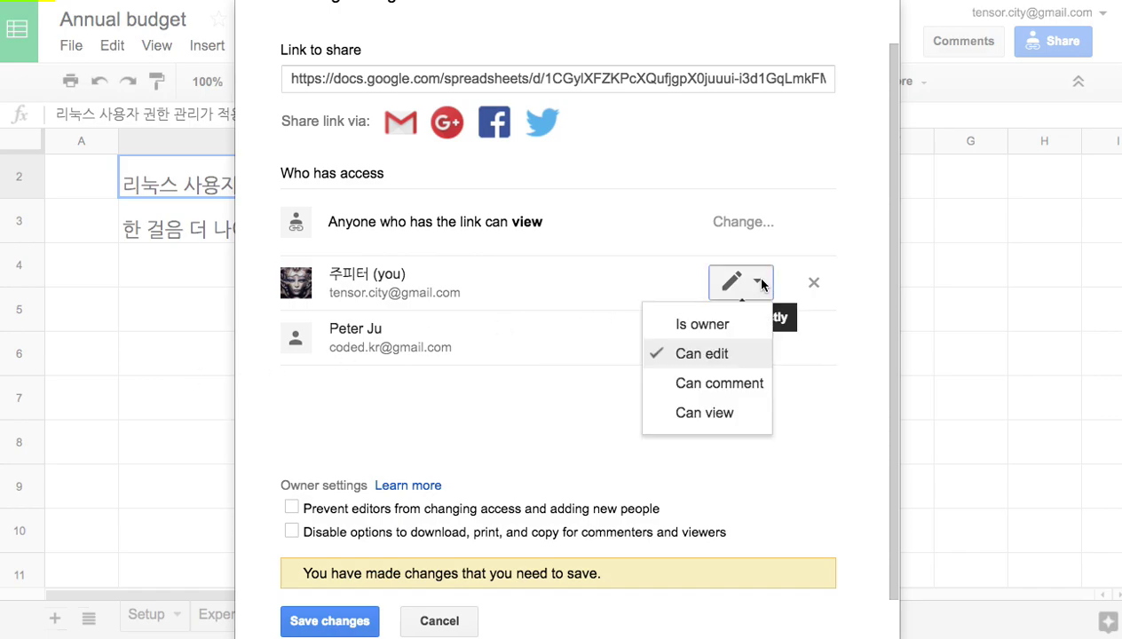
{"action": "left_click", "coordinate": [723, 326]}
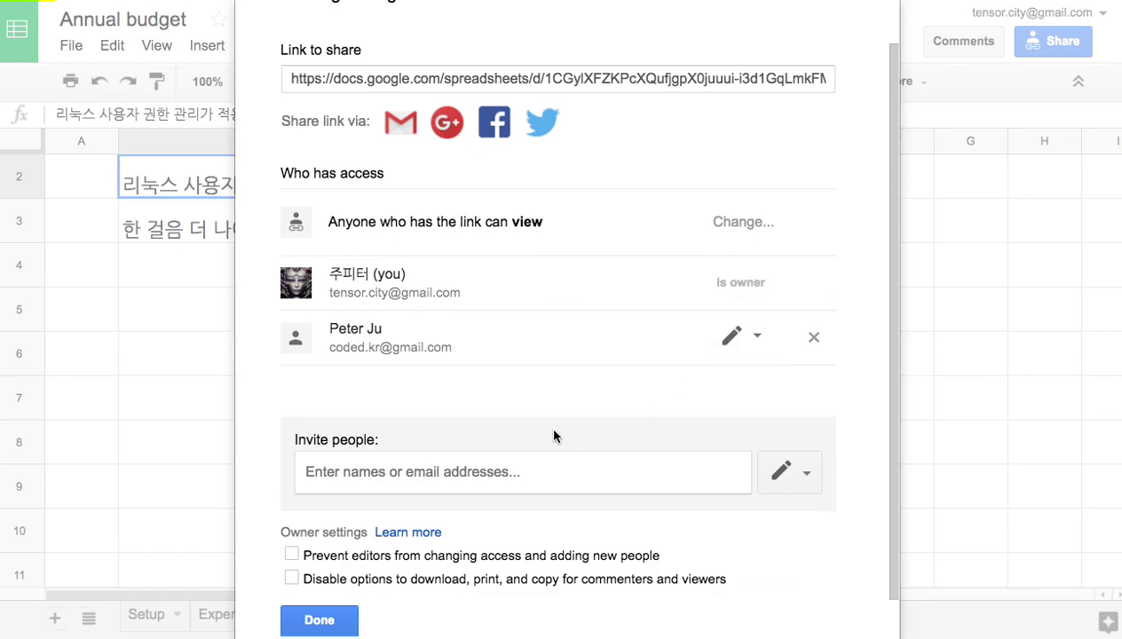
Finish the sharing settings and return to the empty cells below the text on Sheet2.
{"action": "scroll", "coordinate": [486, 454], "scroll_direction": "down", "scroll_amount": 1}
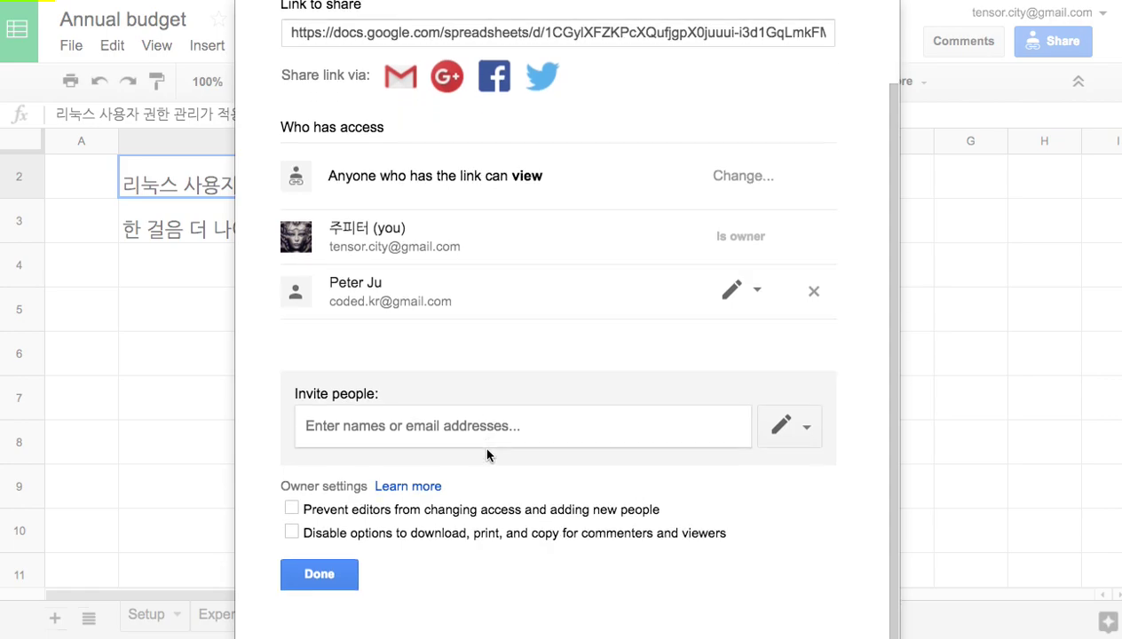
{"action": "left_click", "coordinate": [322, 575]}
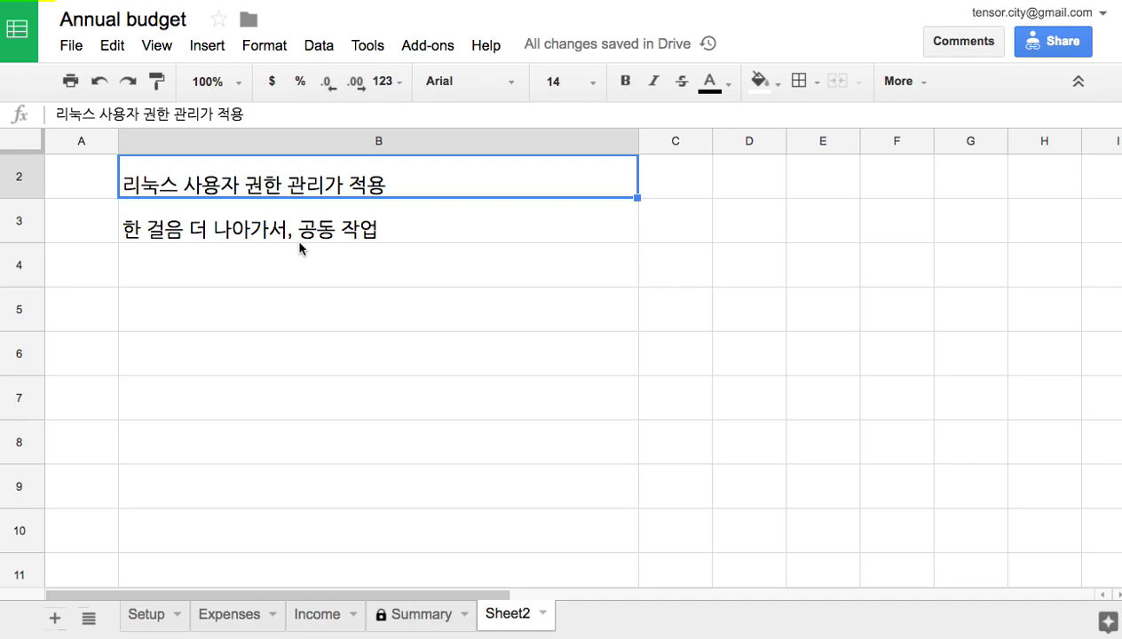
{"action": "left_click", "coordinate": [307, 281]}
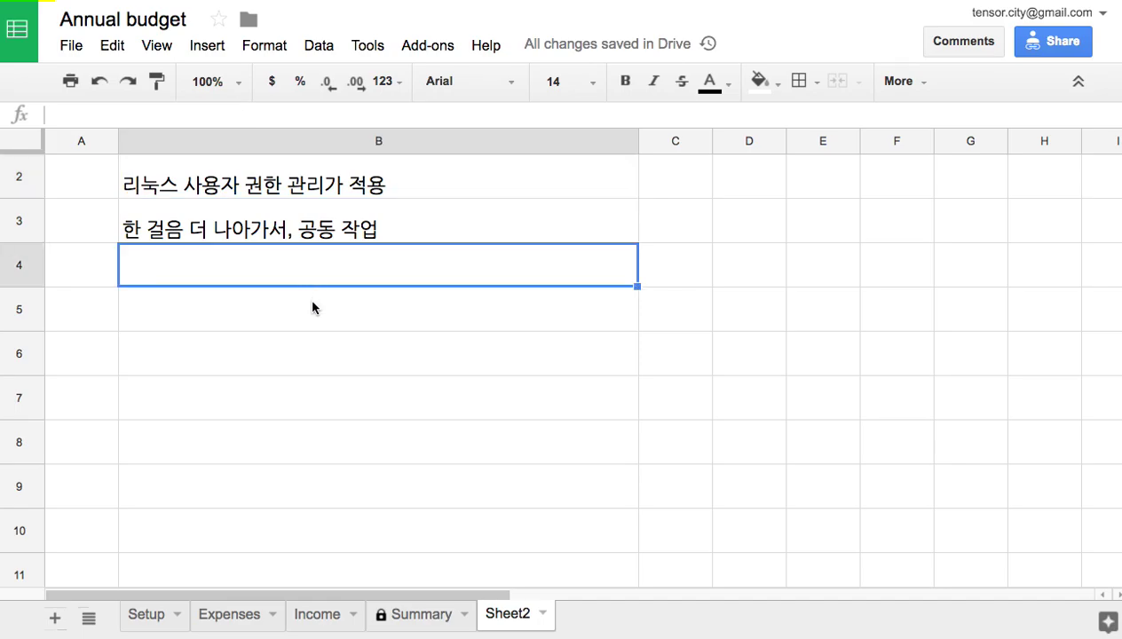
{"action": "left_click", "coordinate": [311, 307]}
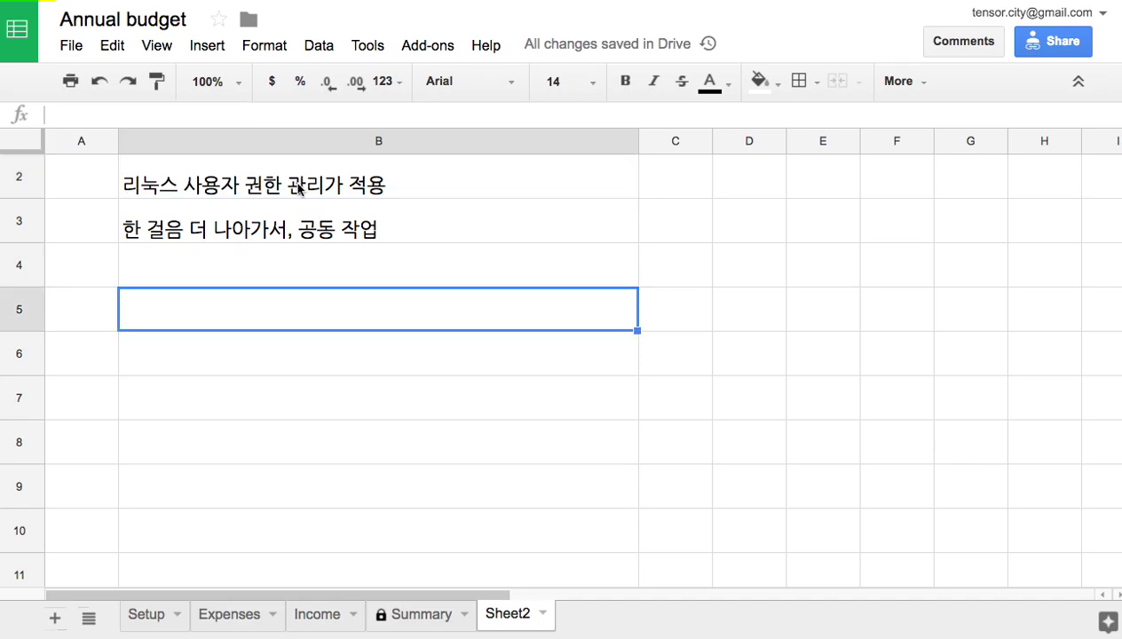
Clear the text from cells B2:B3 and enter 1 in cell B3.
{"action": "left_click_drag", "start_coordinate": [294, 177], "coordinate": [308, 214]}
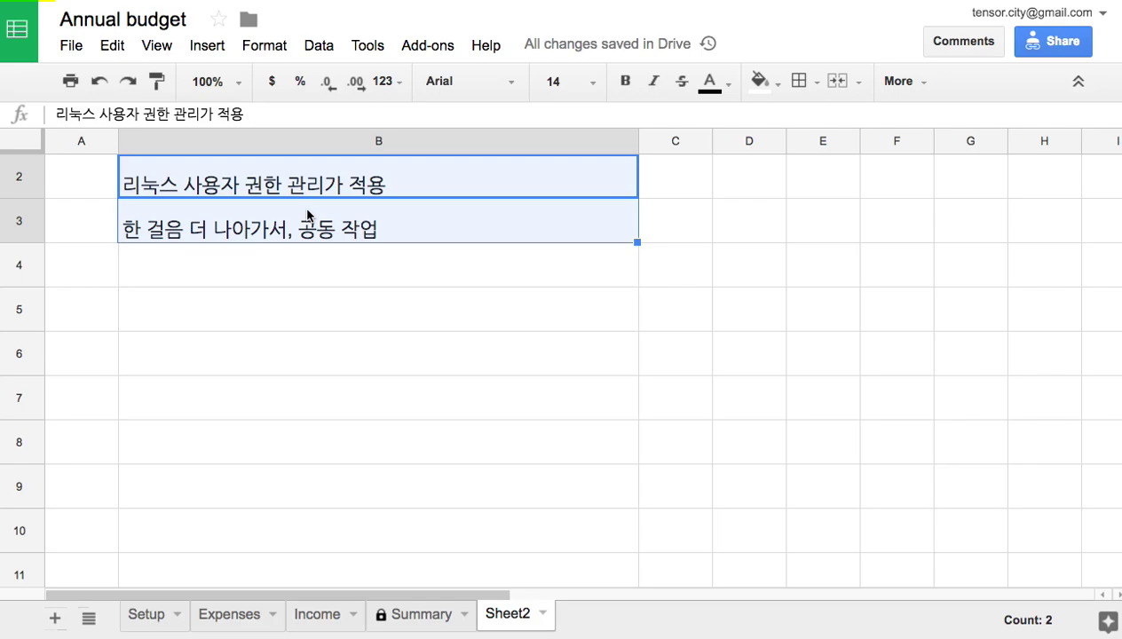
{"action": "key", "text": "Delete"}
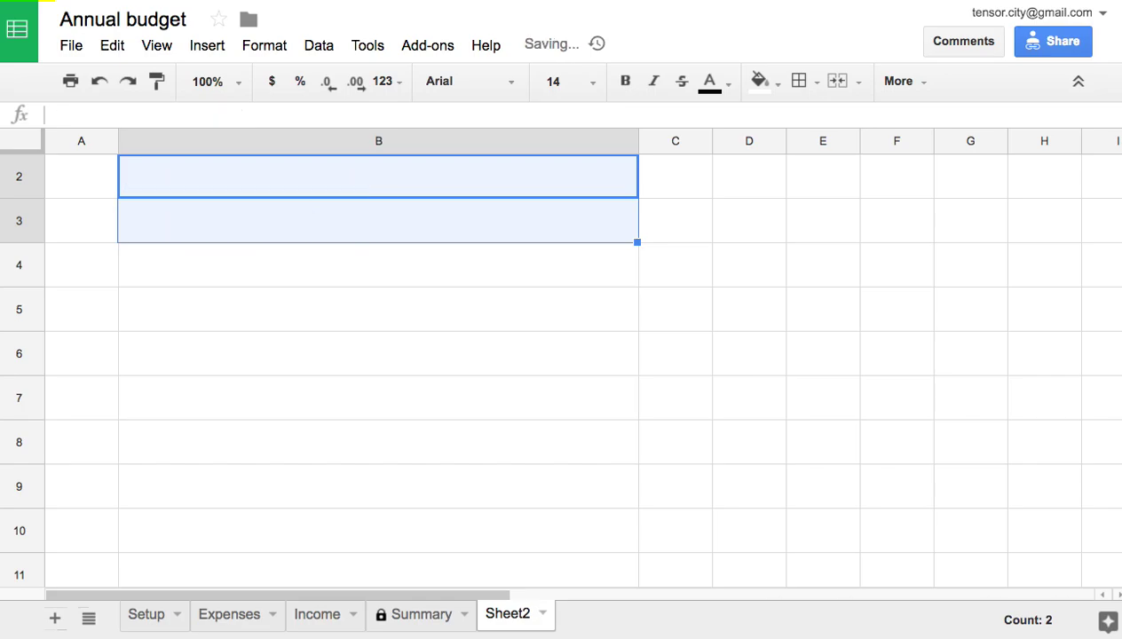
{"action": "left_click", "coordinate": [323, 223]}
{"action": "type", "text": "1."}
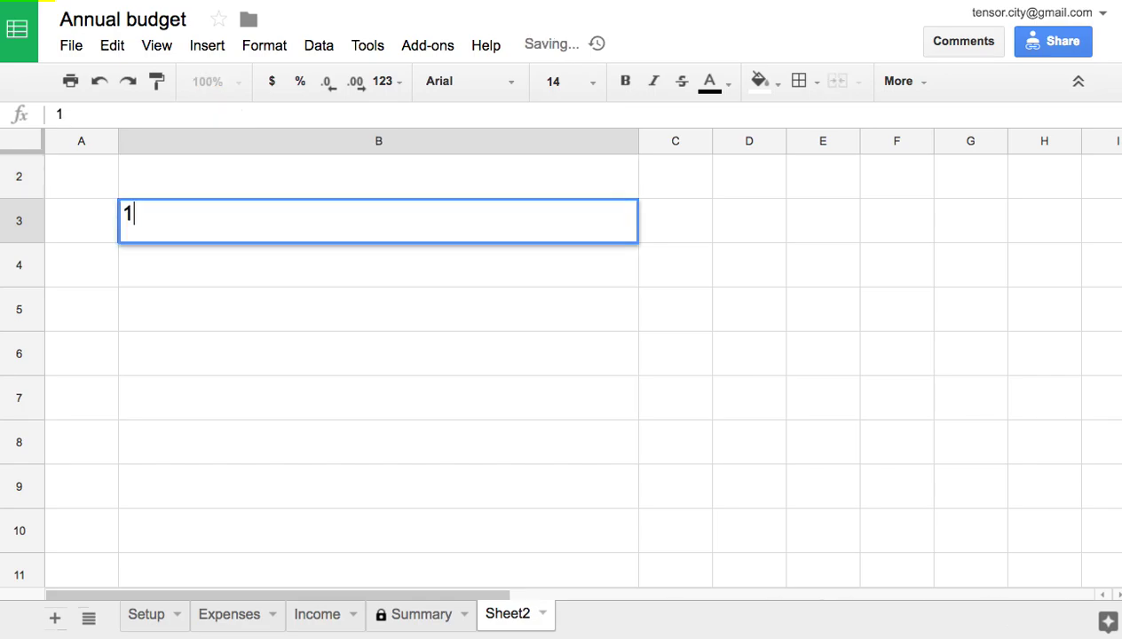
Enter "1. 모든 기능의 기본은 리눅스에서 왔다. 웹 기반 서비스, PC기반의 게임...." in cell B2.
{"action": "left_click", "coordinate": [319, 185]}
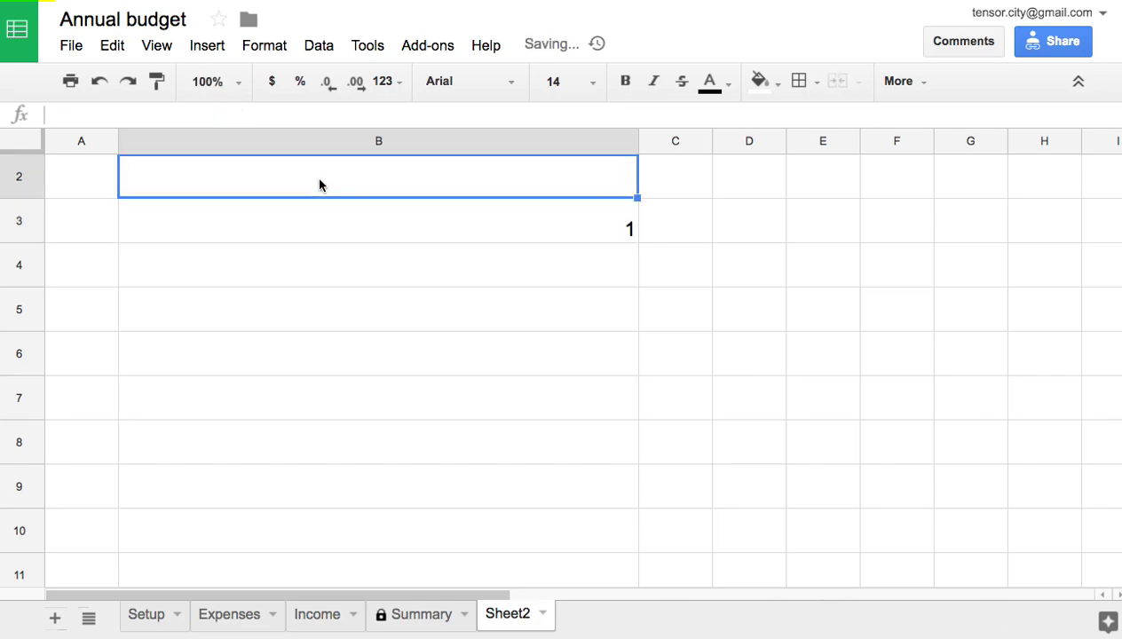
{"action": "type", "text": "1. ahe"}
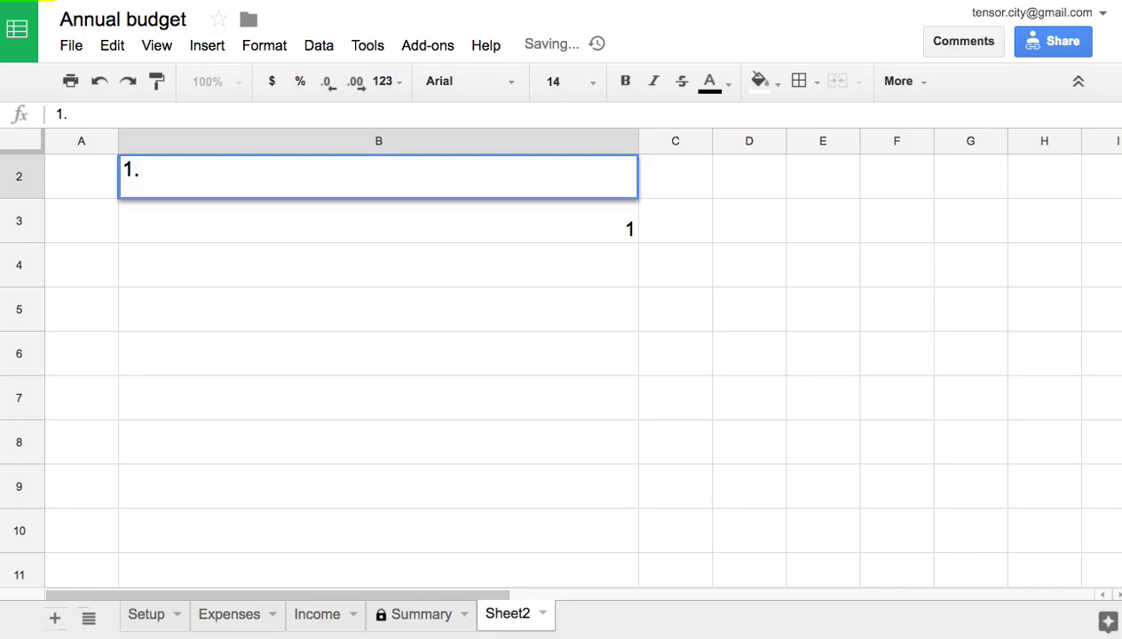
{"action": "key", "text": "BackSpace"}
{"action": "key", "text": "BackSpace"}
{"action": "key", "text": "BackSpace"}
{"action": "type", "text": "모든 "}
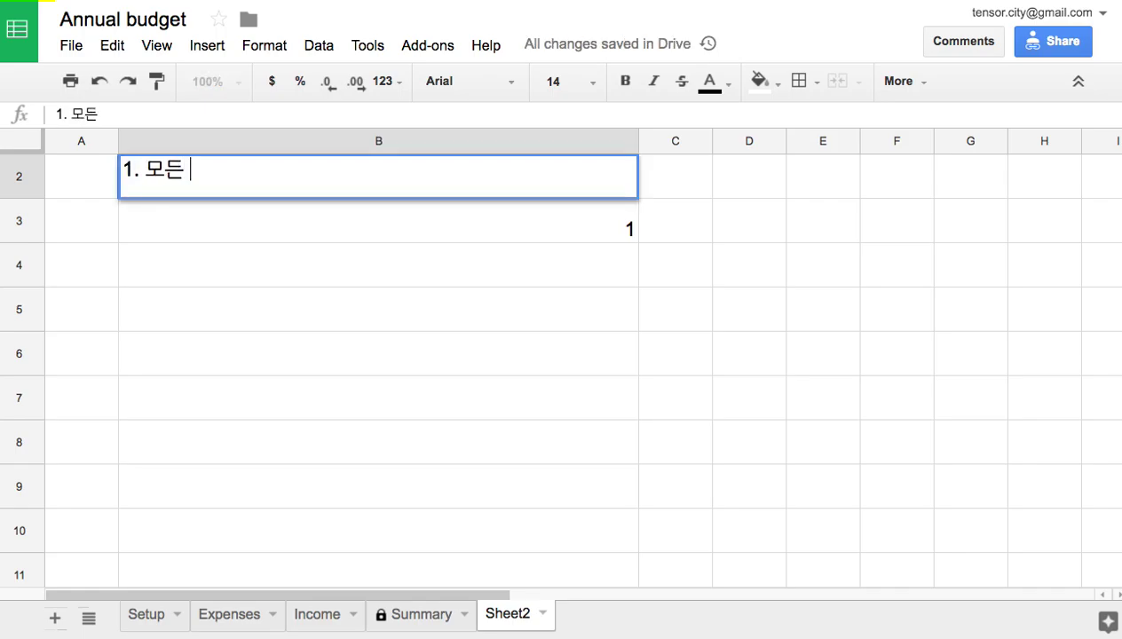
{"action": "type", "text": "기능의 기본은"}
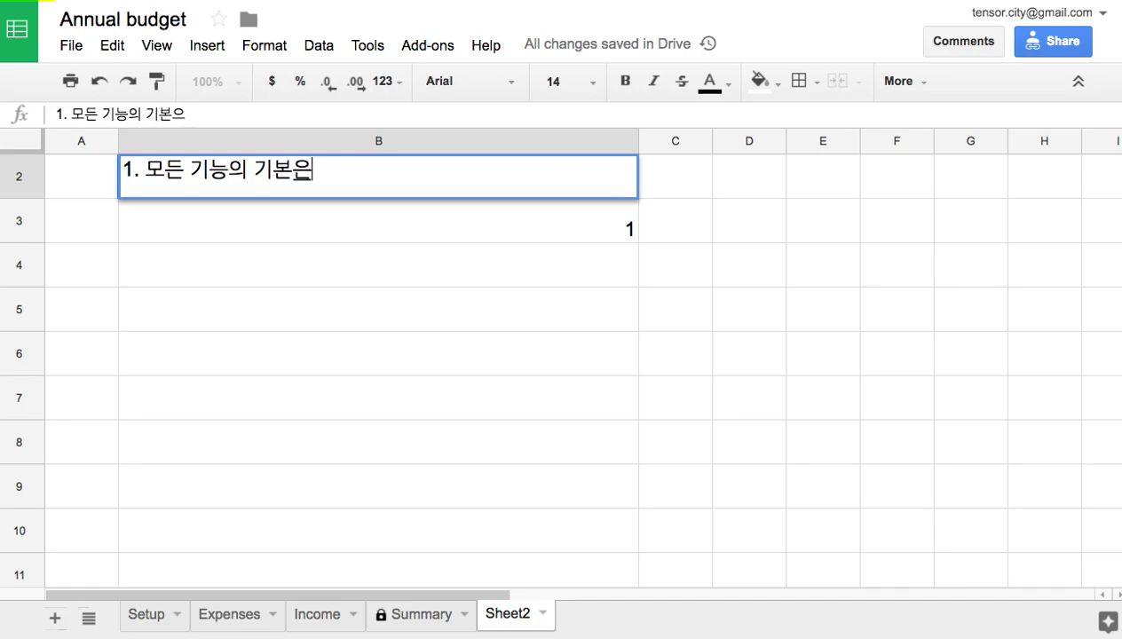
{"action": "type", "text": " 린눅스"}
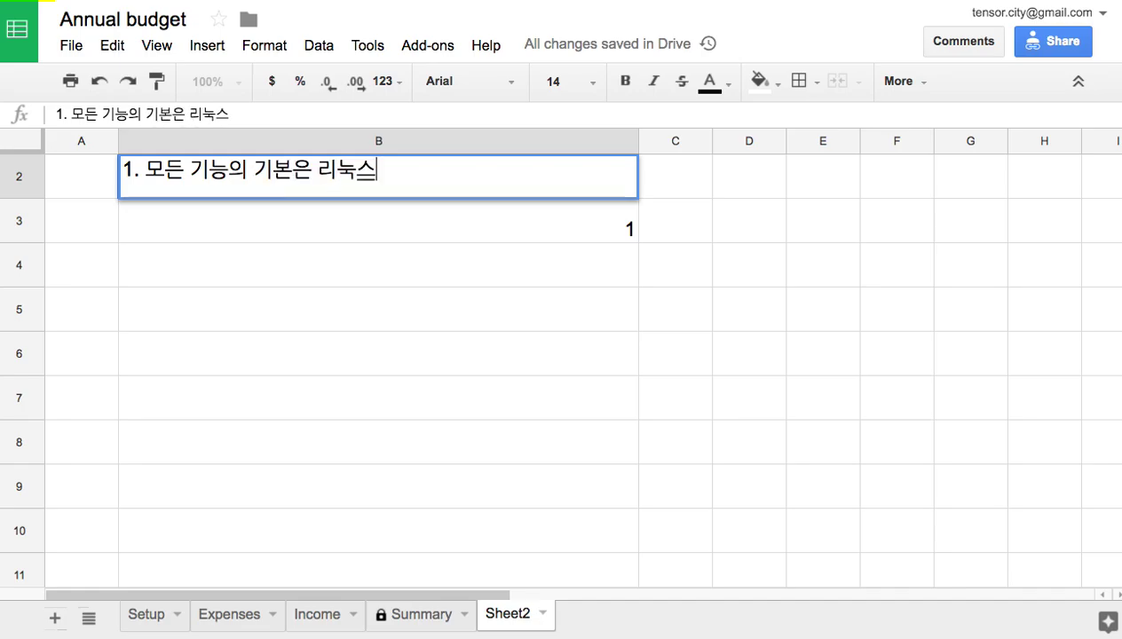
{"action": "type", "text": "에서 왔다. "}
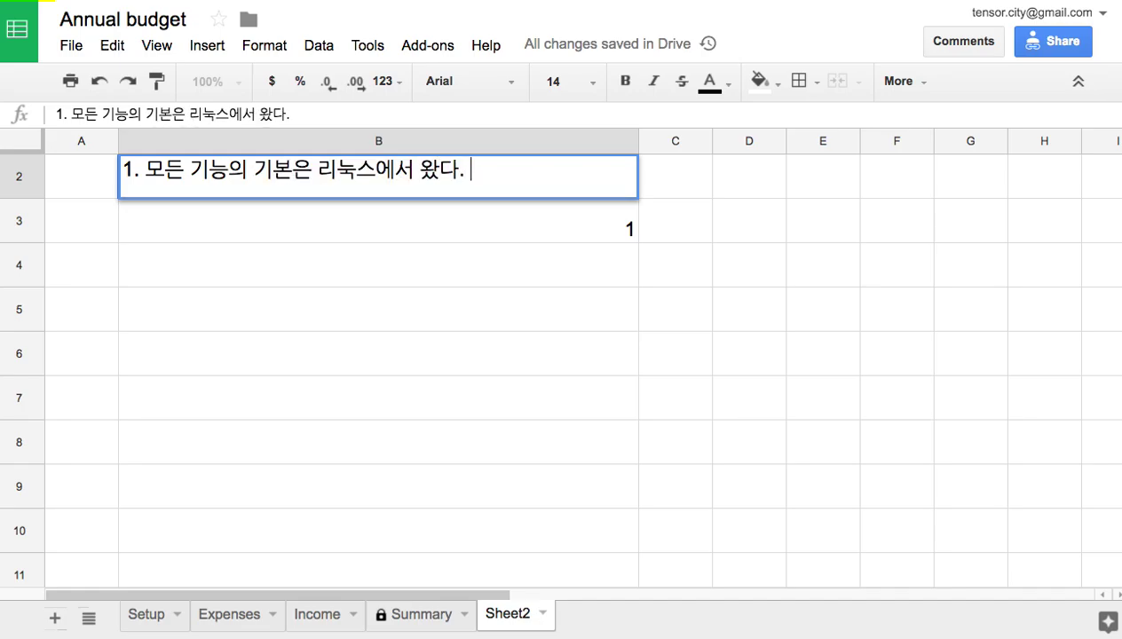
{"action": "type", "text": "웹 기반"}
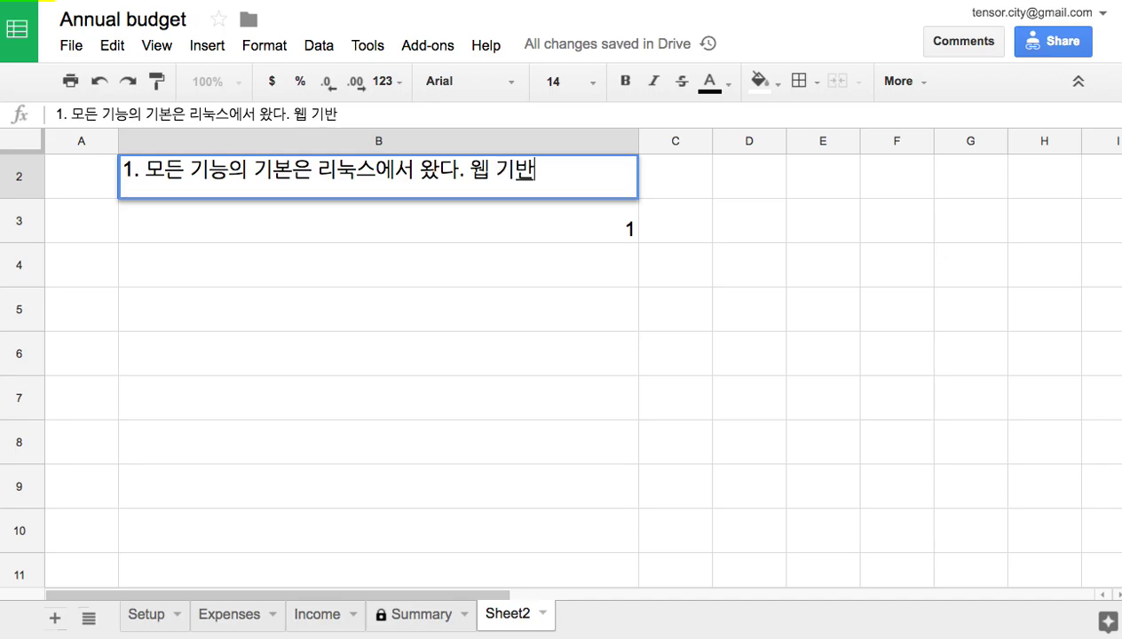
{"action": "type", "text": " 섭비스, ㅂ"}
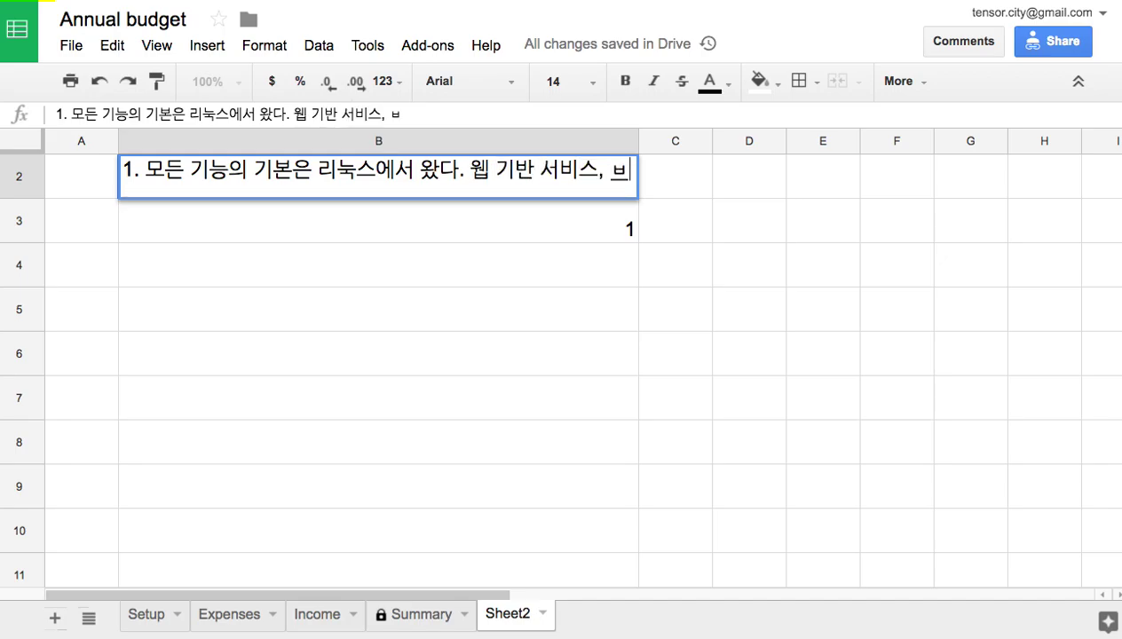
{"action": "key", "text": "BackSpace"}
{"action": "type", "text": "PC기"}
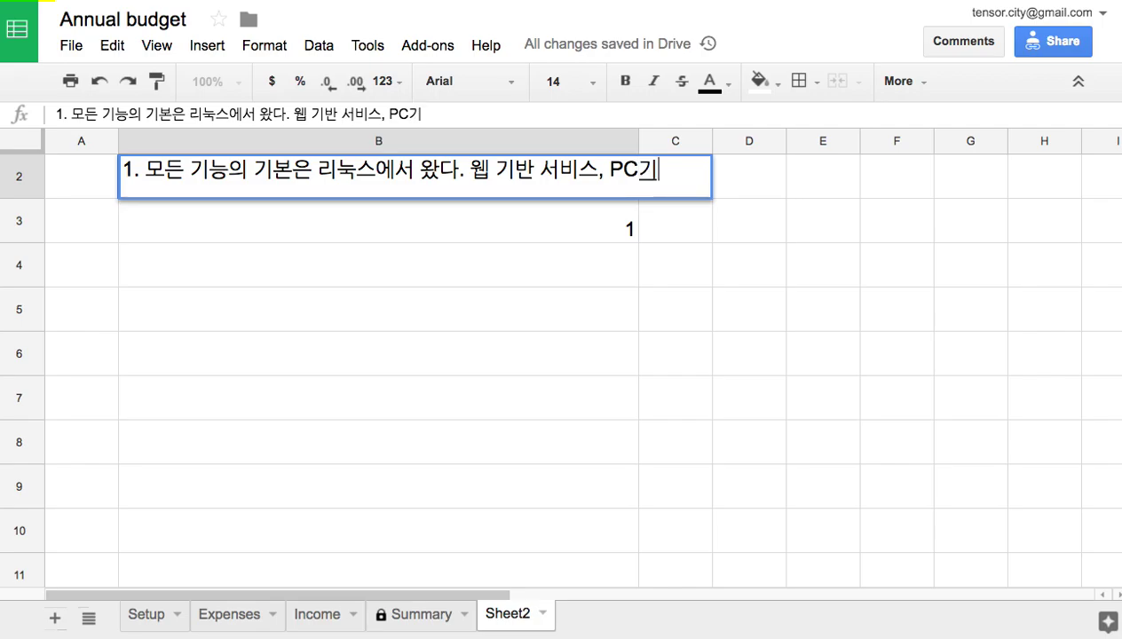
{"action": "type", "text": "반의 게임...."}
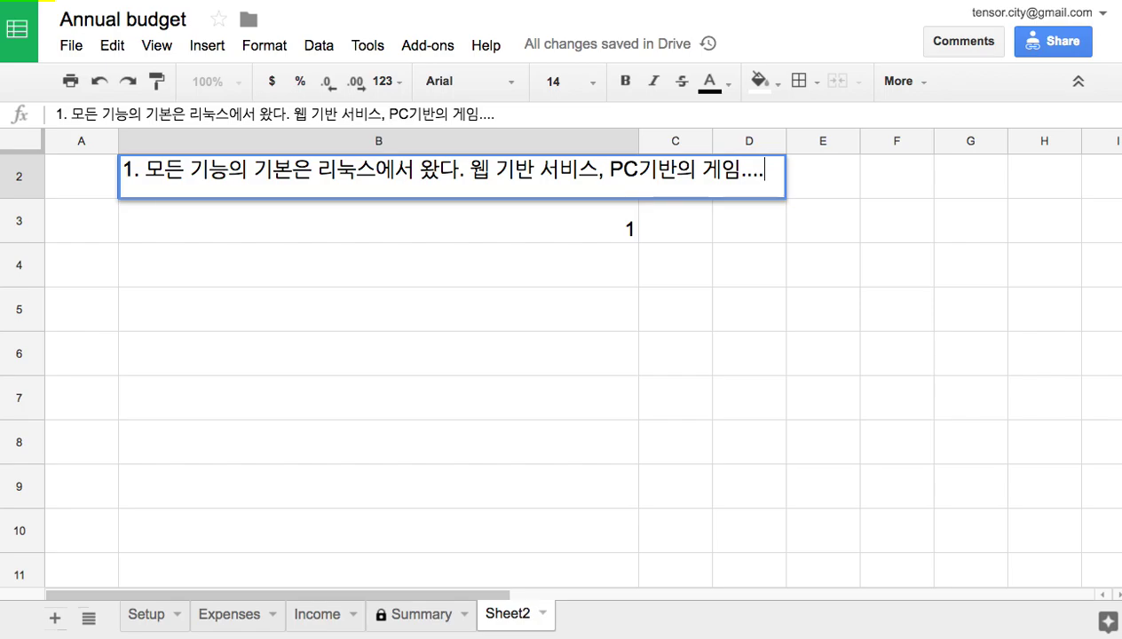
Replace the content of cell B3 with "2. 리눅스는 유닉스에서 왔다.".
{"action": "left_click", "coordinate": [312, 225]}
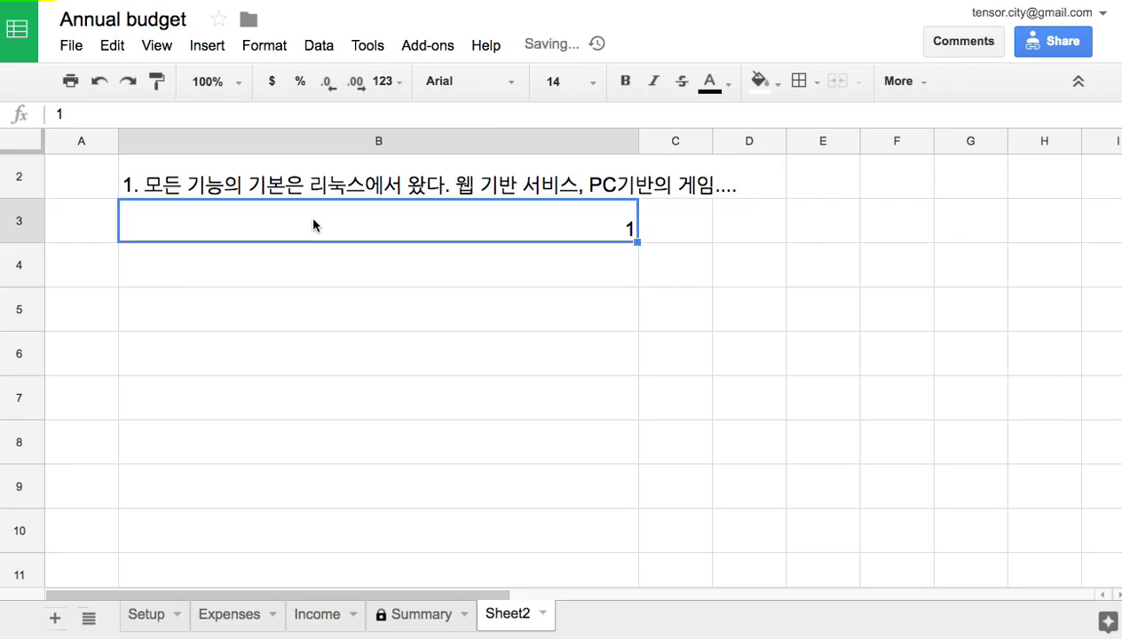
{"action": "type", "text": "2. 리눅"}
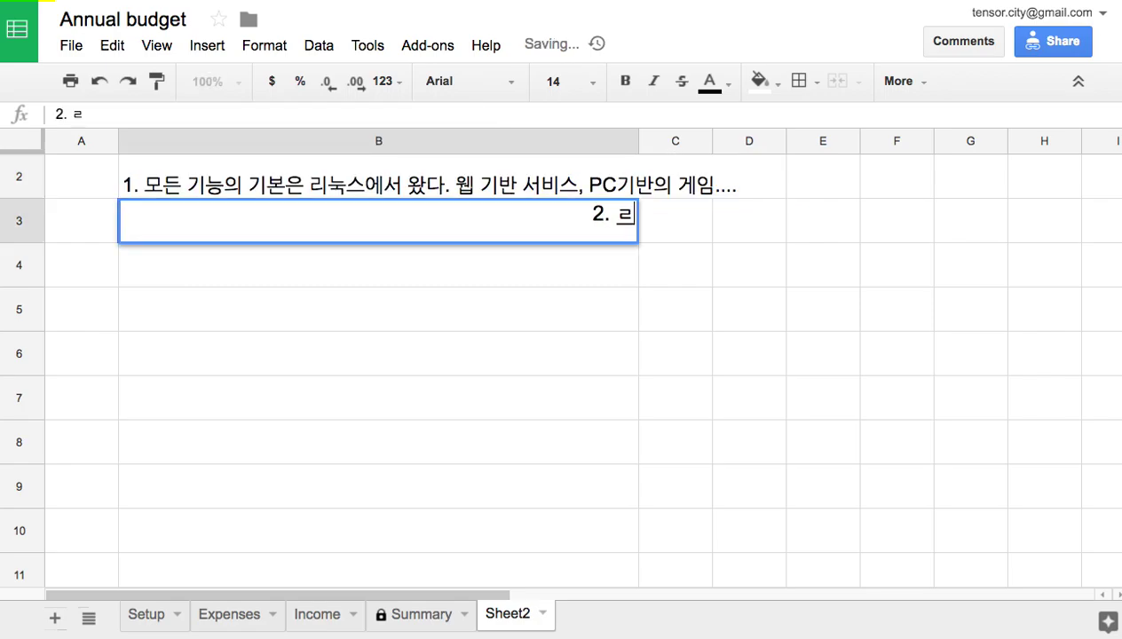
{"action": "type", "text": "스는 유니"}
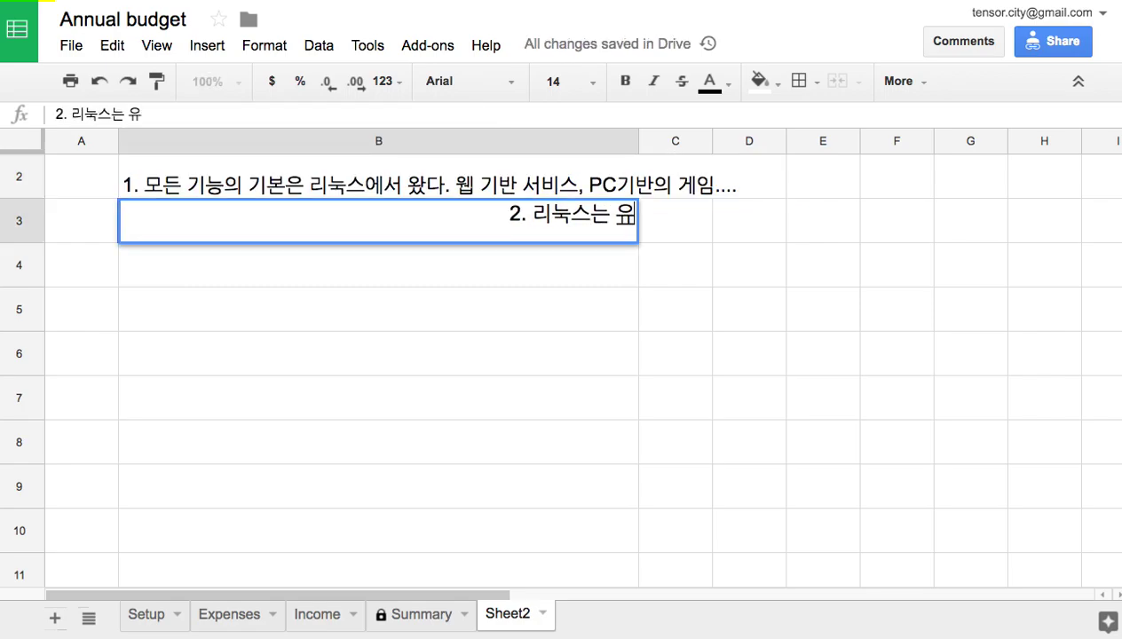
{"action": "type", "text": "닉스에서 왔다."}
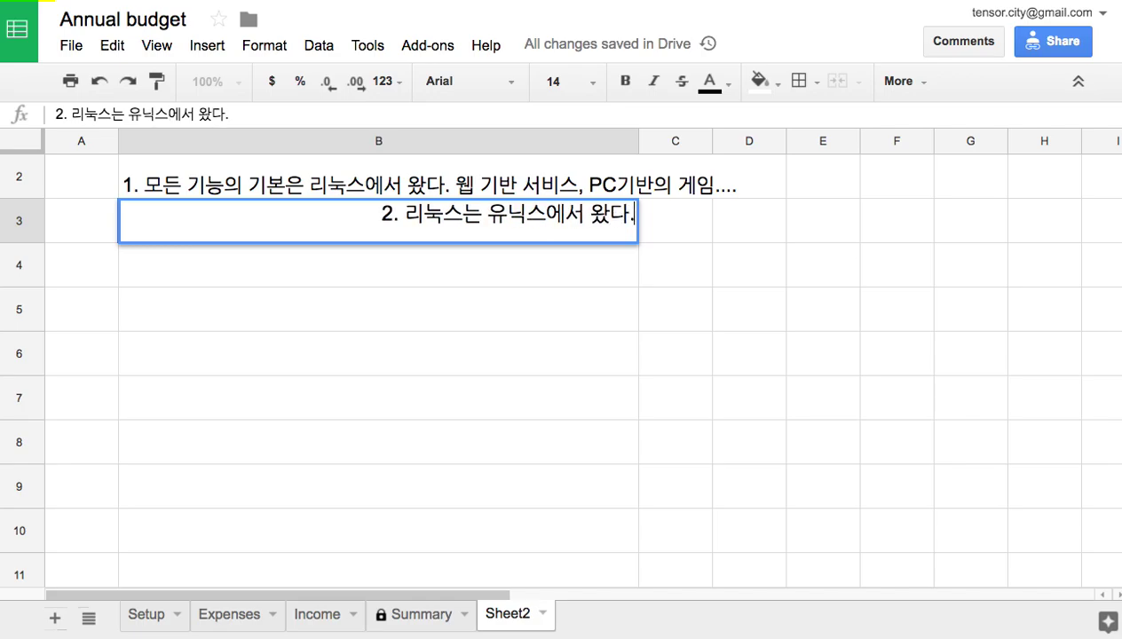
{"action": "key", "text": "Return"}
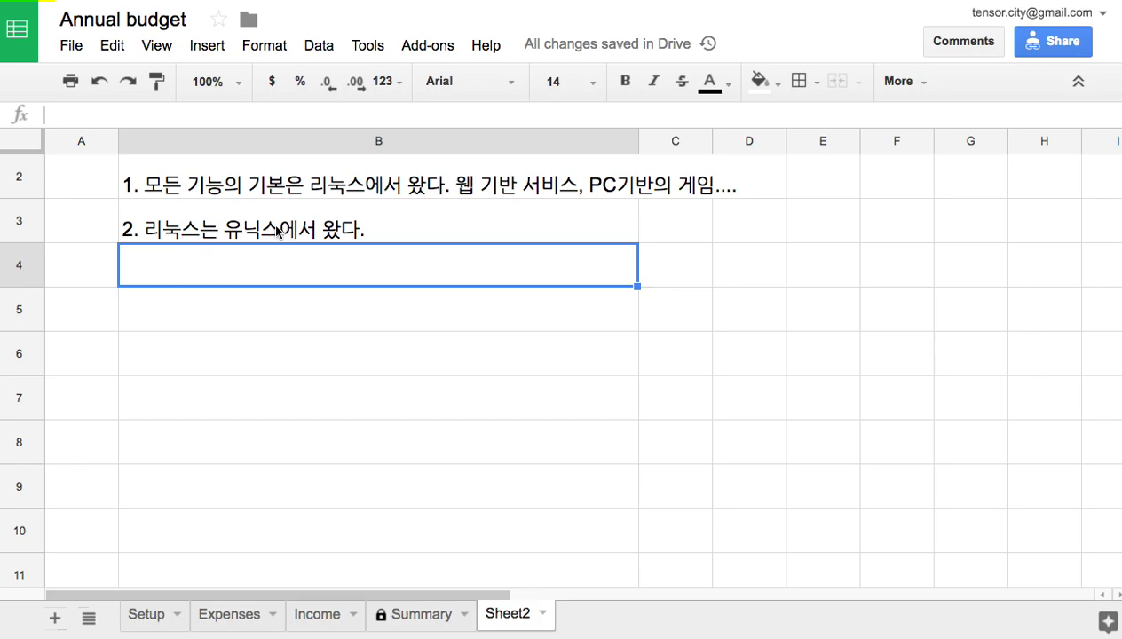
Start the note in cell B4 with "3. 시스템 관리자(".
{"action": "double_click", "coordinate": [244, 265]}
{"action": "type", "text": "3."}
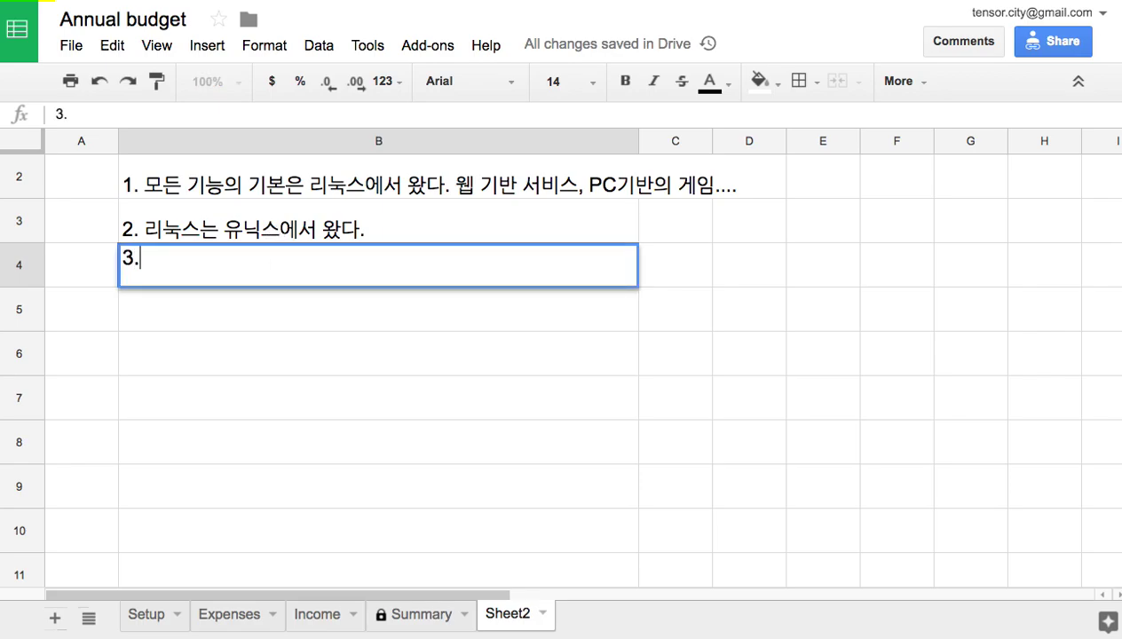
{"action": "type", "text": " 식스테 ㅁ"}
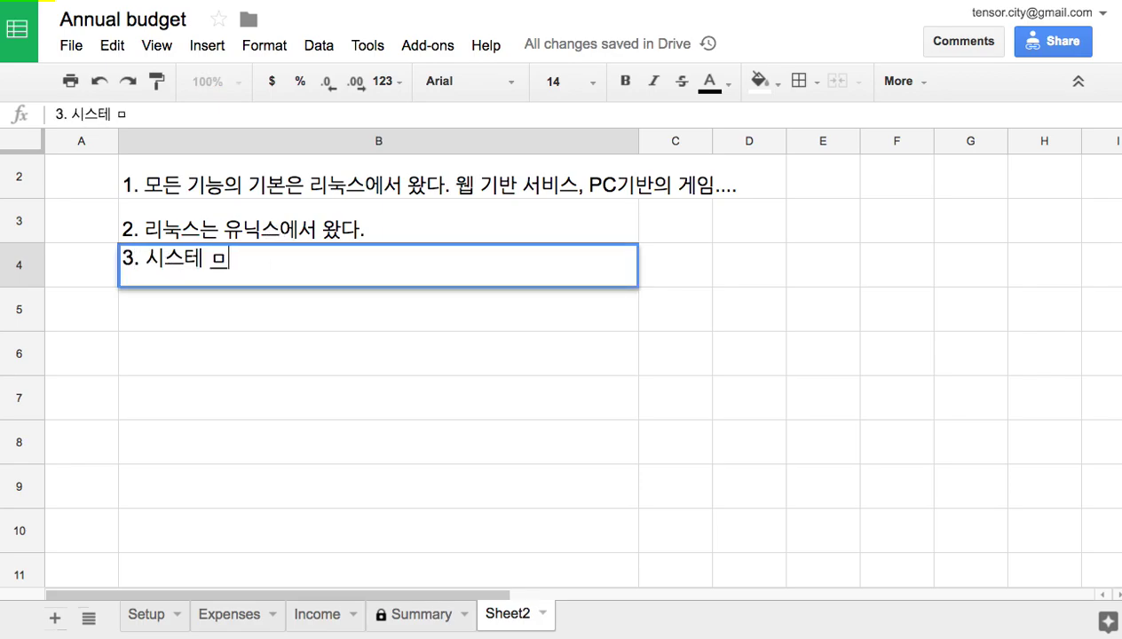
{"action": "key", "text": "BackSpace"}
{"action": "key", "text": "BackSpace"}
{"action": "key", "text": "BackSpace"}
{"action": "type", "text": "템 "}
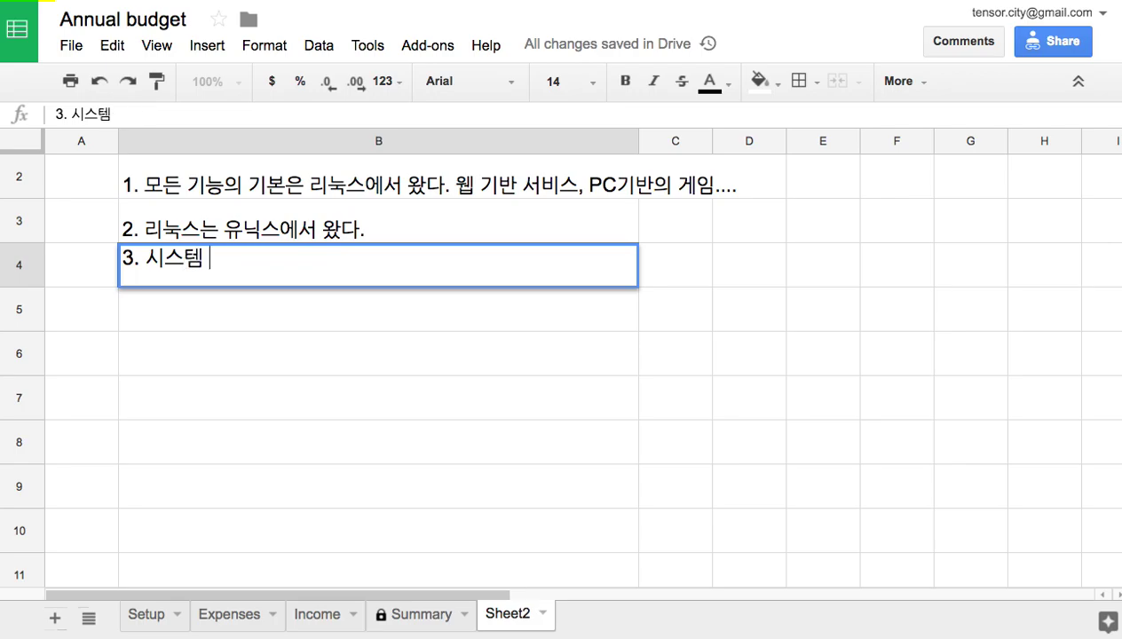
{"action": "type", "text": "관리자("}
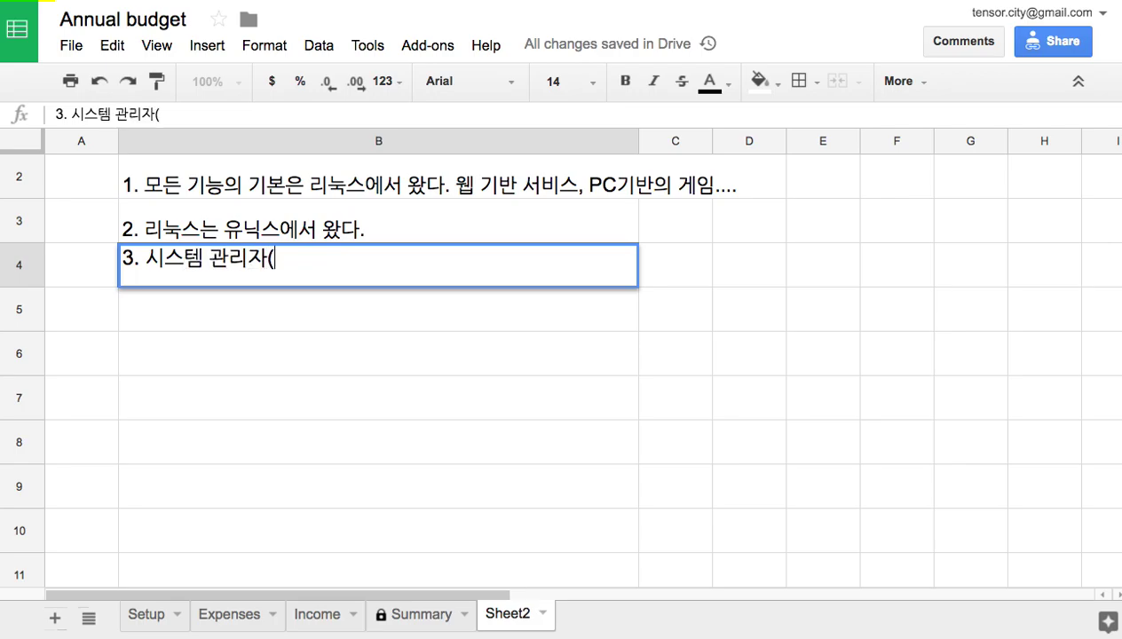
Complete the note in cell B4 with the role list "Admin의 역할, Owner의 역할, Editor 역할)".
{"action": "type", "text": "Admin,"}
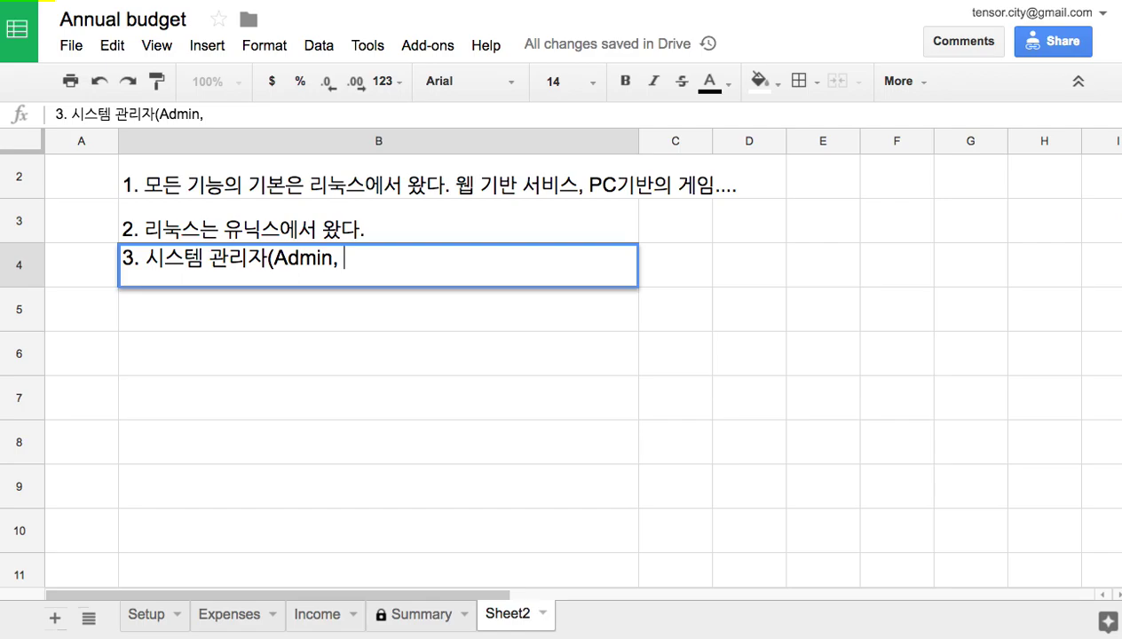
{"action": "key", "text": "BackSpace"}
{"action": "key", "text": "BackSpace"}
{"action": "type", "text": "의 여ㄱ할, O"}
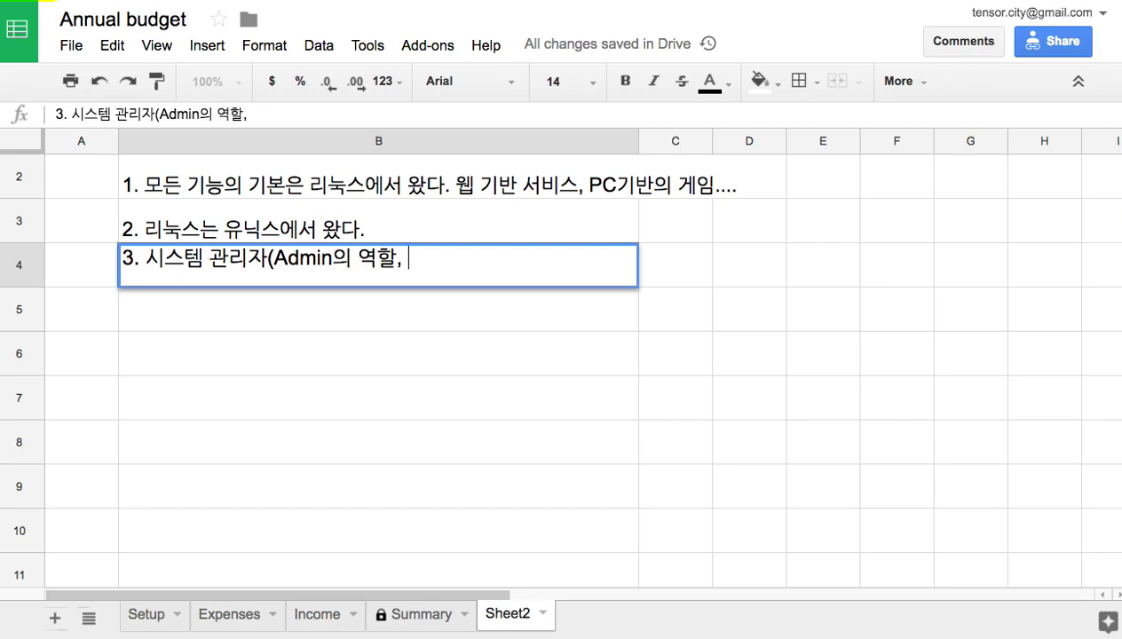
{"action": "type", "text": "wner"}
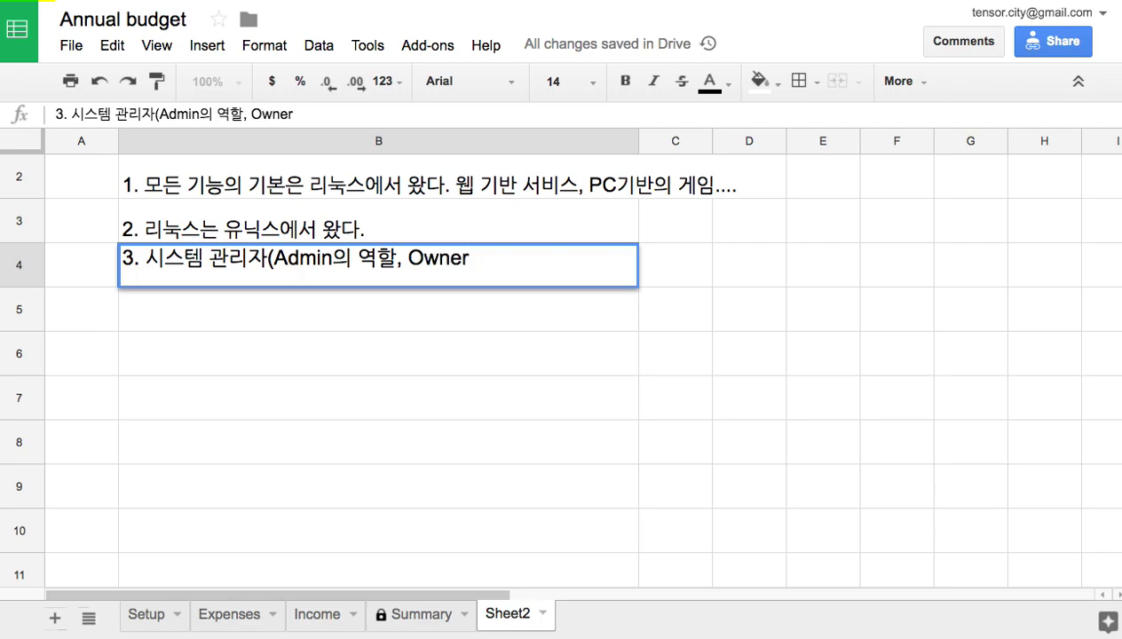
{"action": "type", "text": "의 여ㄱ할, Ed"}
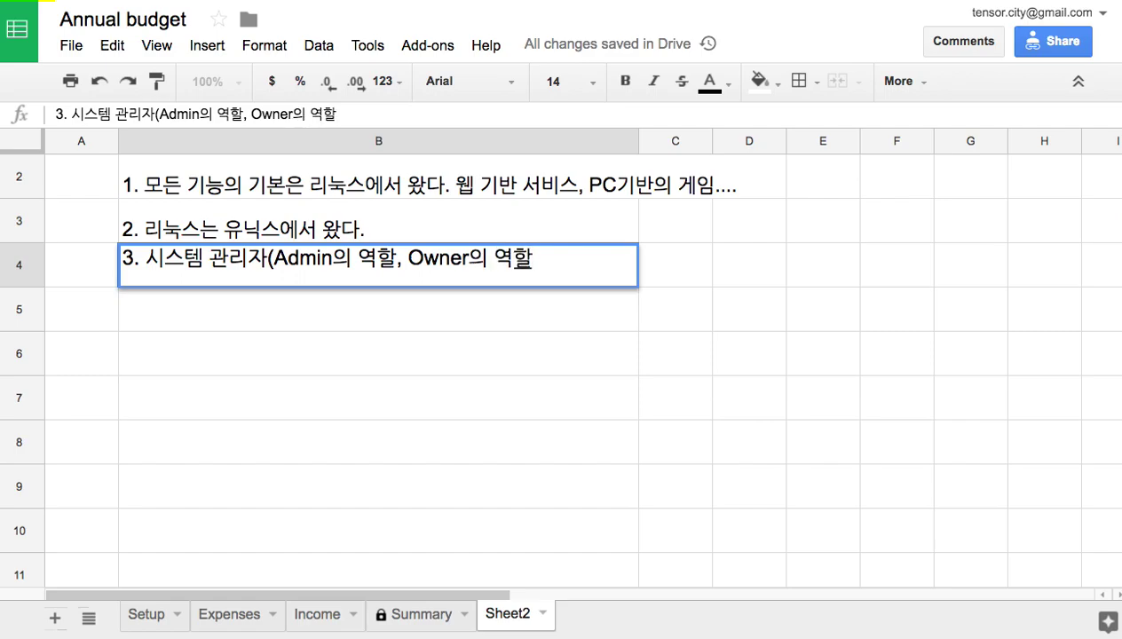
{"action": "type", "text": "it"}
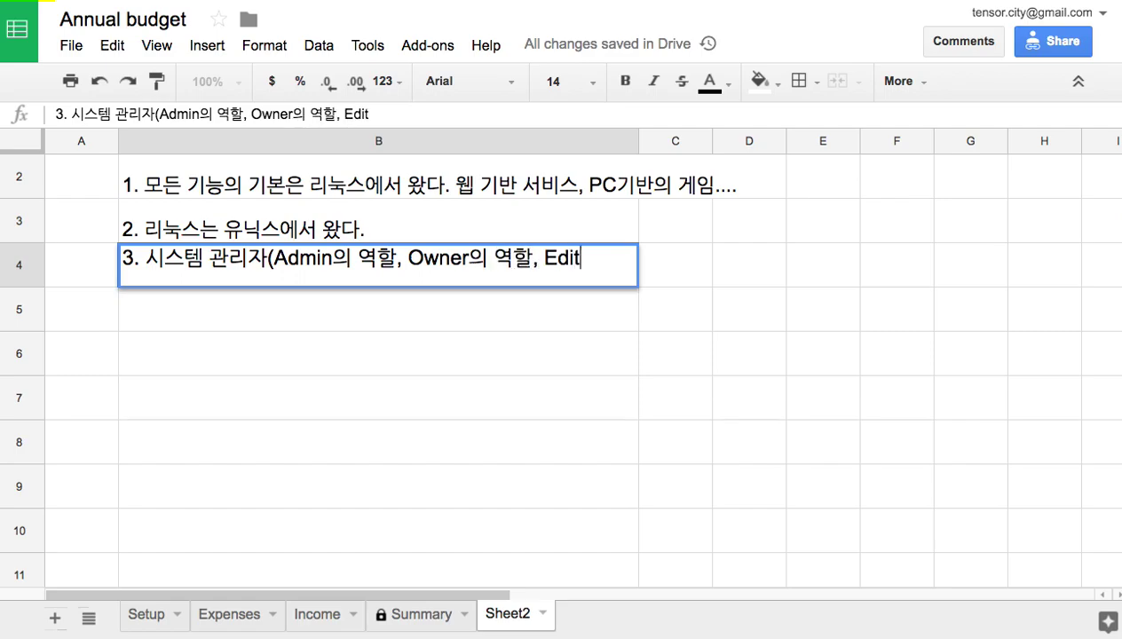
{"action": "type", "text": "or 였"}
{"action": "type", "text": "할)"}
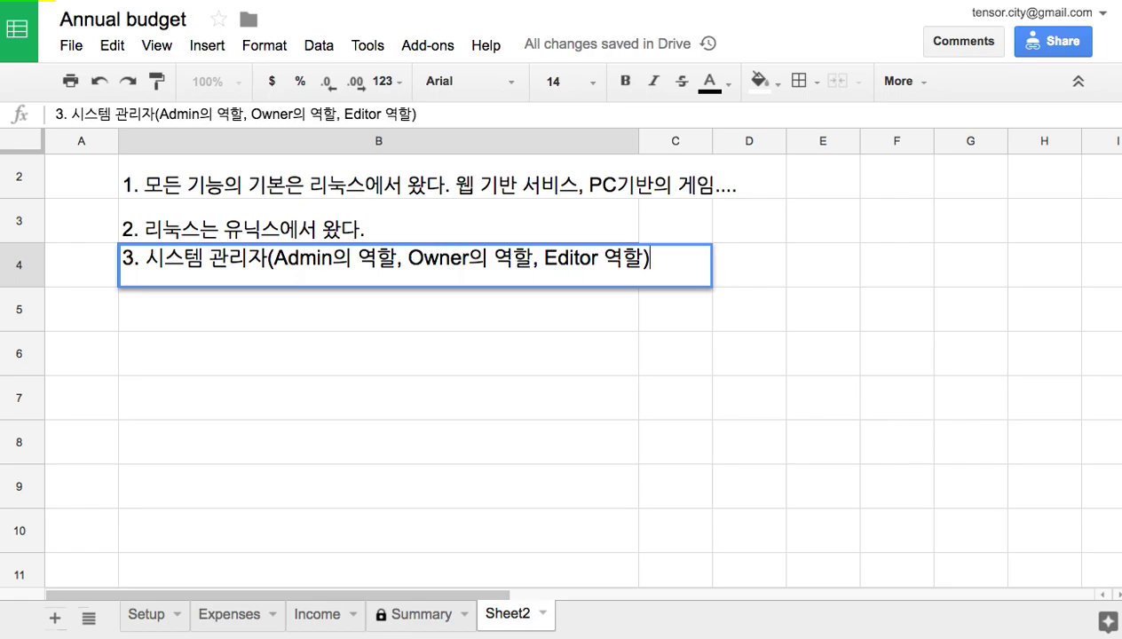
{"action": "left_click", "coordinate": [250, 263]}
{"action": "left_click", "coordinate": [313, 259]}
{"action": "left_click", "coordinate": [418, 259]}
{"action": "left_click", "coordinate": [565, 260]}
{"action": "left_click", "coordinate": [448, 259]}
{"action": "left_click", "coordinate": [333, 259]}
Start the note in cell B5 with "4. 이러한 사용자 권한 관리에 기초하여".
{"action": "left_click", "coordinate": [359, 310]}
{"action": "type", "text": "4. 이 시스템ㅇ"}
{"action": "key", "text": "BackSpace"}
{"action": "key", "text": "BackSpace"}
{"action": "key", "text": "BackSpace"}
{"action": "key", "text": "BackSpace"}
{"action": "type", "text": "문서"}
{"action": "key", "text": "BackSpace"}
{"action": "key", "text": "BackSpace"}
{"action": "key", "text": "BackSpace"}
{"action": "key", "text": "BackSpace"}
{"action": "type", "text": "러한"}
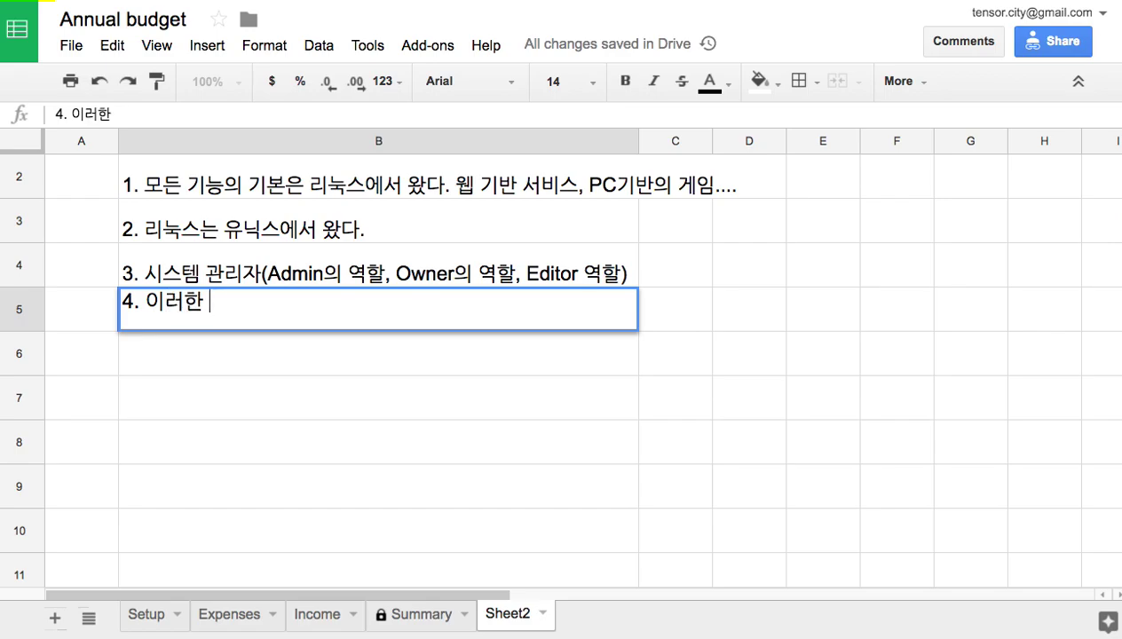
{"action": "type", "text": " 사용자 권하"}
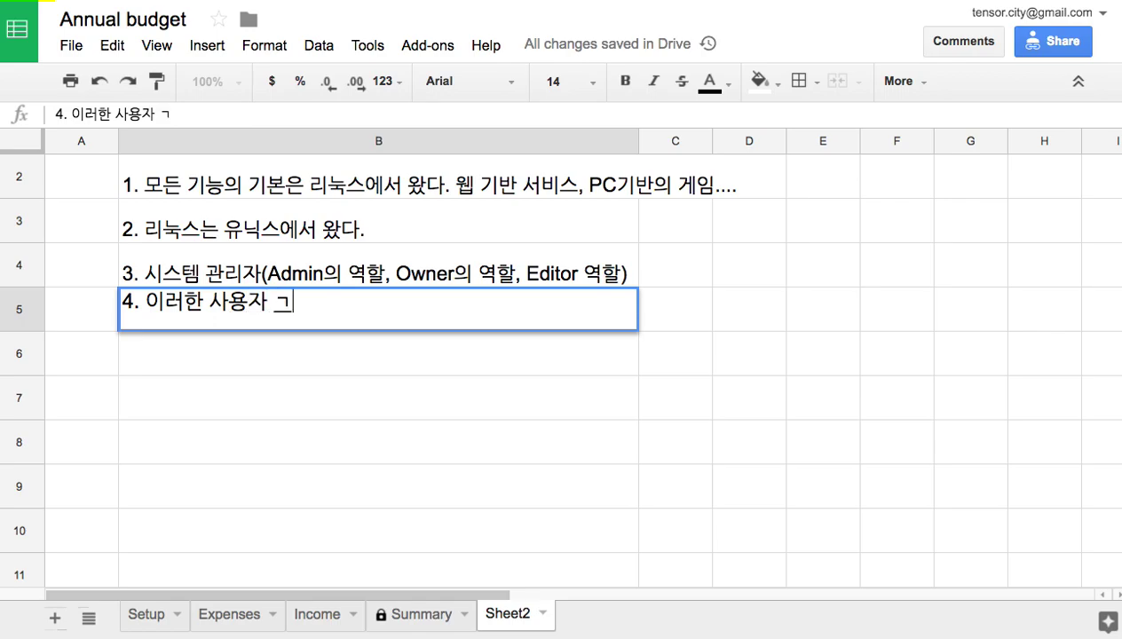
{"action": "type", "text": "ㄴ 관리 "}
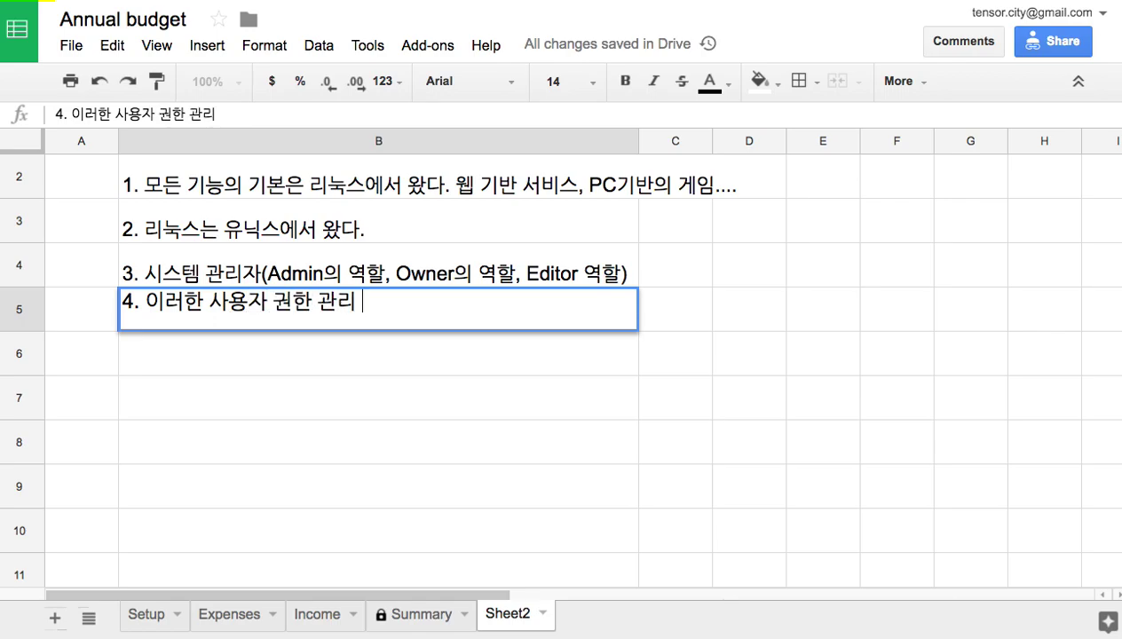
{"action": "type", "text": "에 기초하여"}
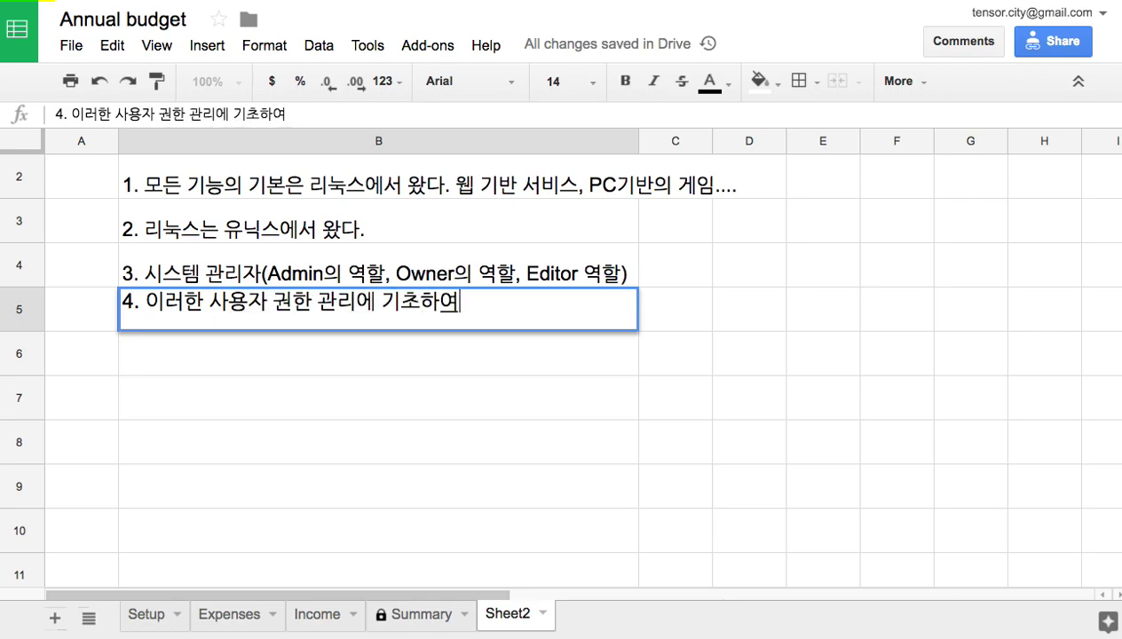
Complete the sentence in cell B5 with ", 은행의 각 계정 권한이 결정된다.".
{"action": "type", "text": ", 은행으"}
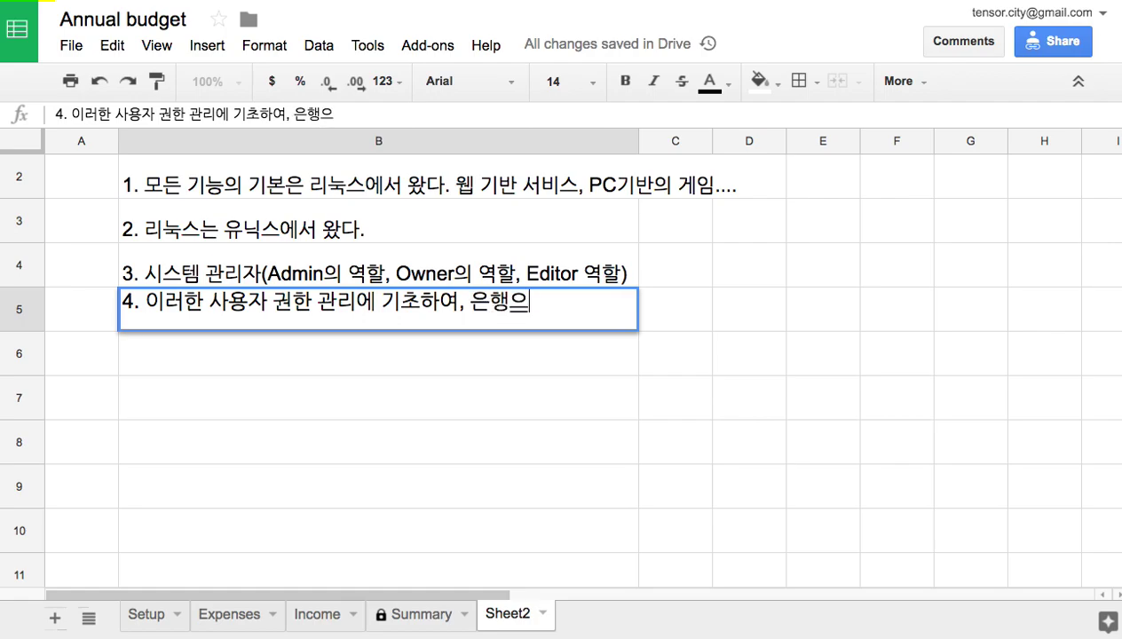
{"action": "type", "text": "ㅣ 각 계ㅉ"}
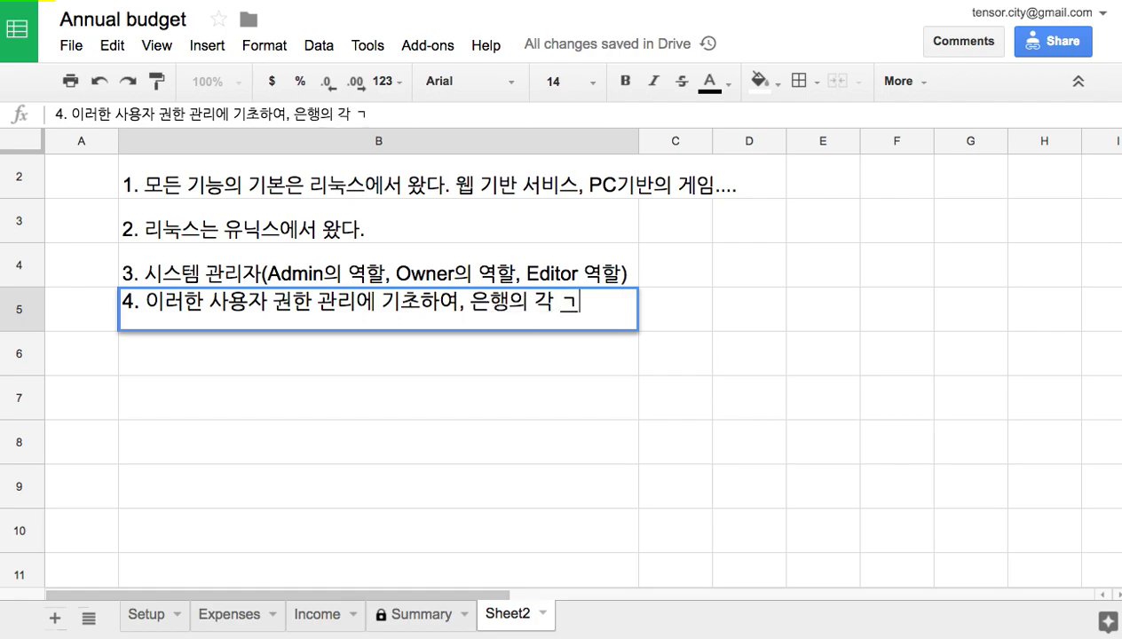
{"action": "type", "text": "ㅓㅇ"}
{"action": "key", "text": "BackSpace"}
{"action": "key", "text": "BackSpace"}
{"action": "key", "text": "BackSpace"}
{"action": "type", "text": "ㅈㅓㅇ 구"}
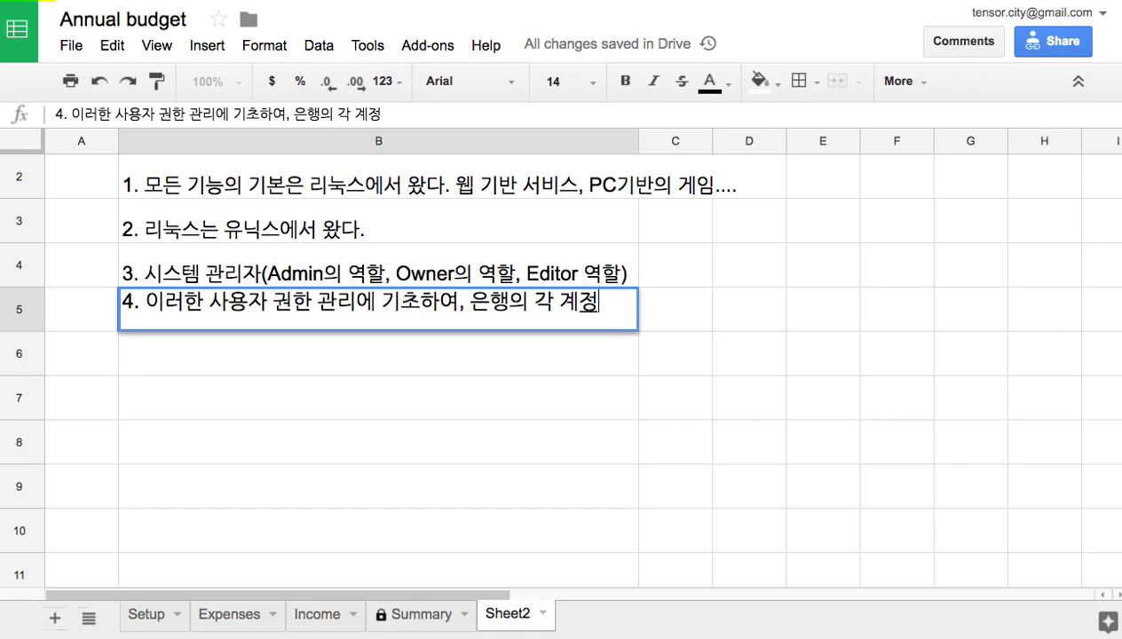
{"action": "type", "text": "ㅓㄴ한이 결정ㄷ"}
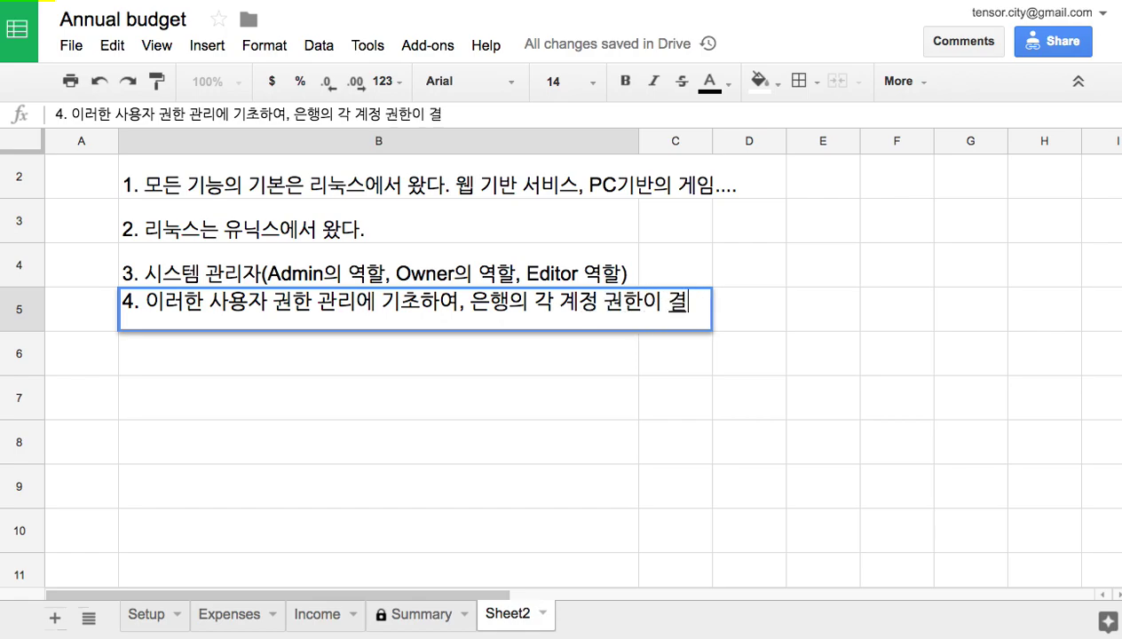
{"action": "type", "text": "ㅚㄴ다."}
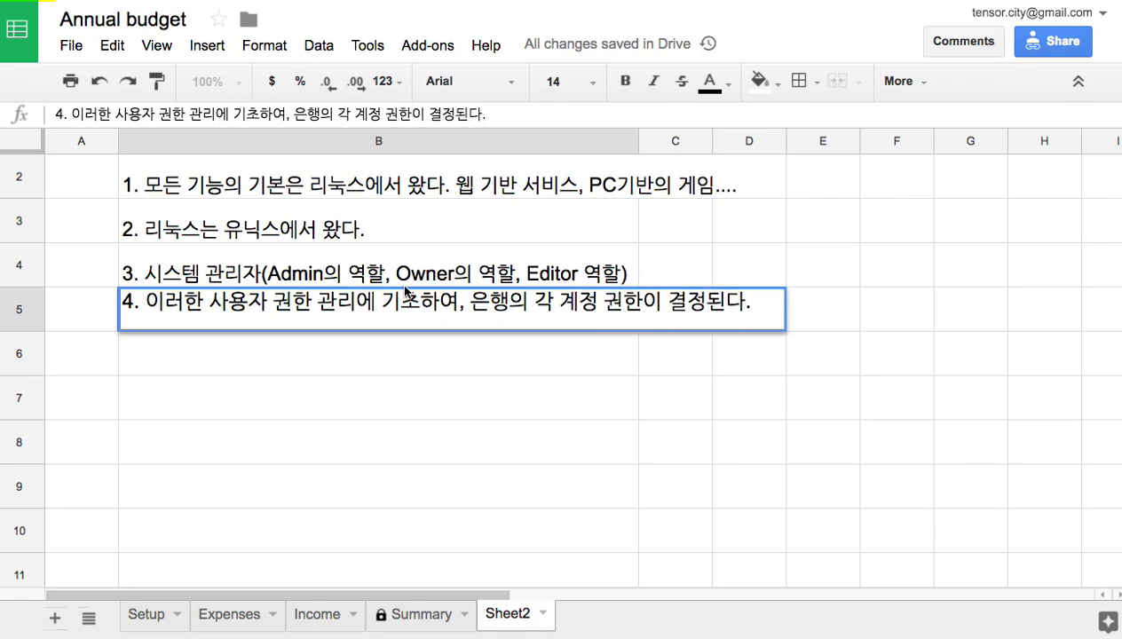
{"action": "key", "text": "Return"}
Reopen cell B5 for editing and select the words "행의 각 계정 권" in its sentence.
{"action": "left_click", "coordinate": [519, 321]}
{"action": "key", "text": "Return"}
{"action": "left_click_drag", "start_coordinate": [489, 304], "coordinate": [625, 311]}
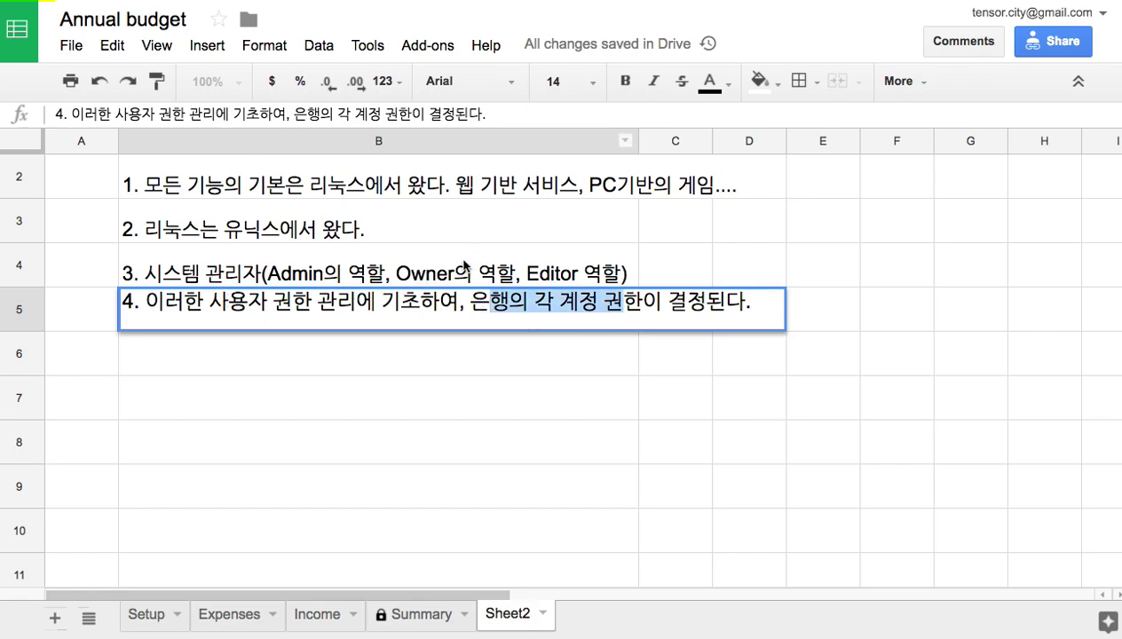
Open the spreadsheet's advanced sharing settings to view who has access.
{"action": "left_click", "coordinate": [1074, 51]}
{"action": "left_click", "coordinate": [820, 495]}
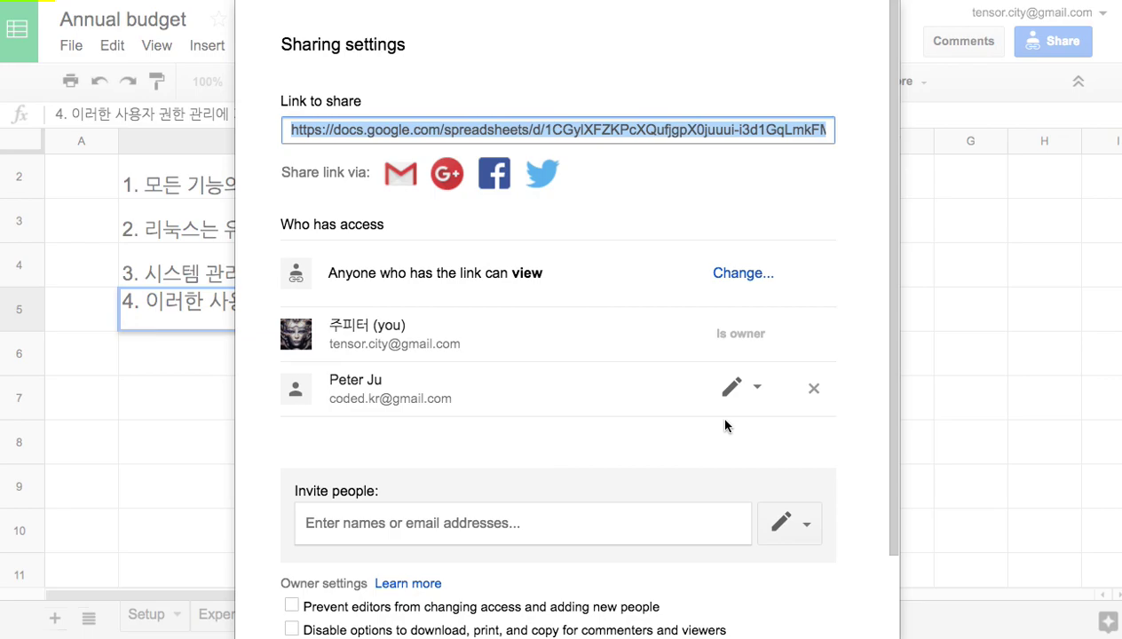